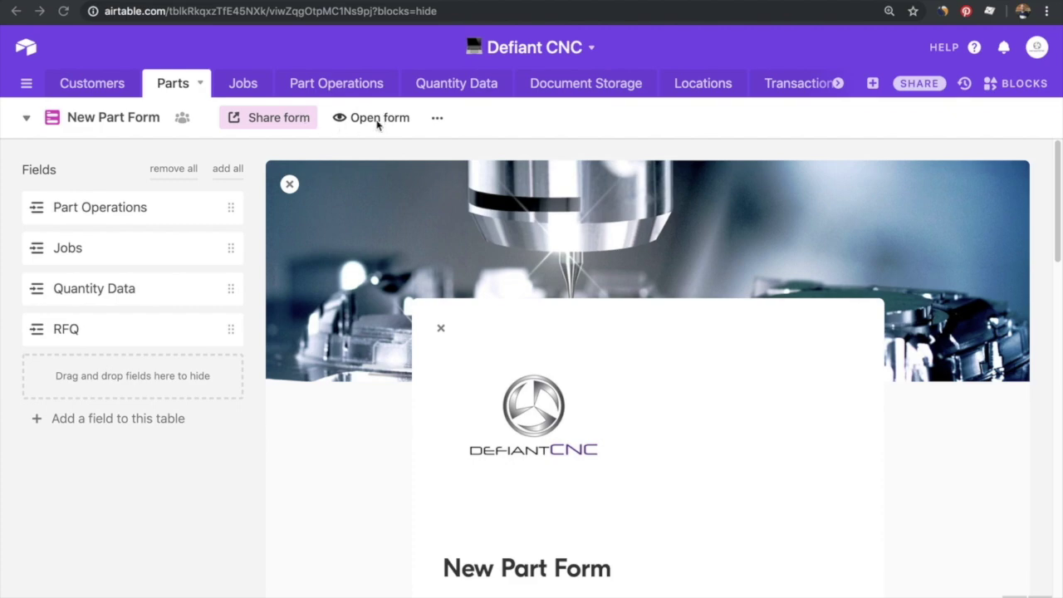
Step: Open the New Part Form and enter part number 12345, revision A and the description Black Panther Pendant
{"action": "left_click", "coordinate": [375, 118]}
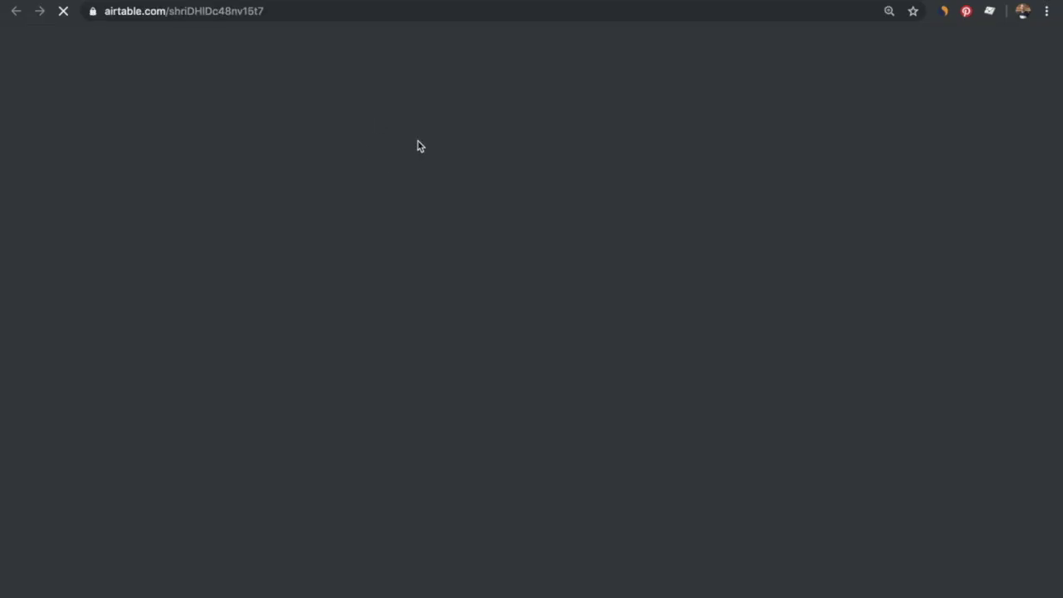
{"action": "scroll", "coordinate": [555, 412], "scroll_direction": "down", "scroll_amount": 5}
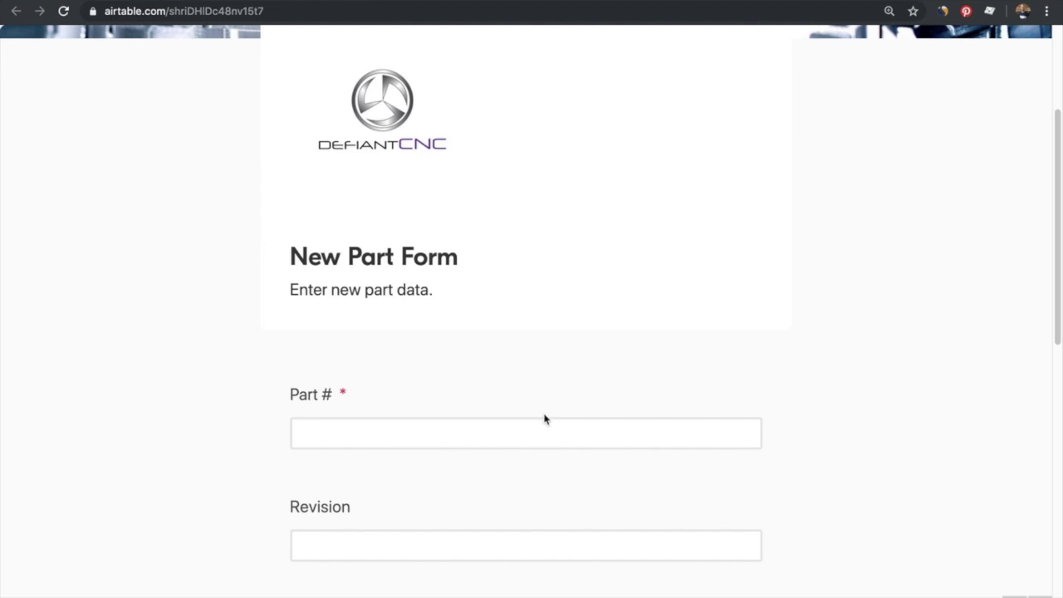
{"action": "left_click", "coordinate": [368, 411]}
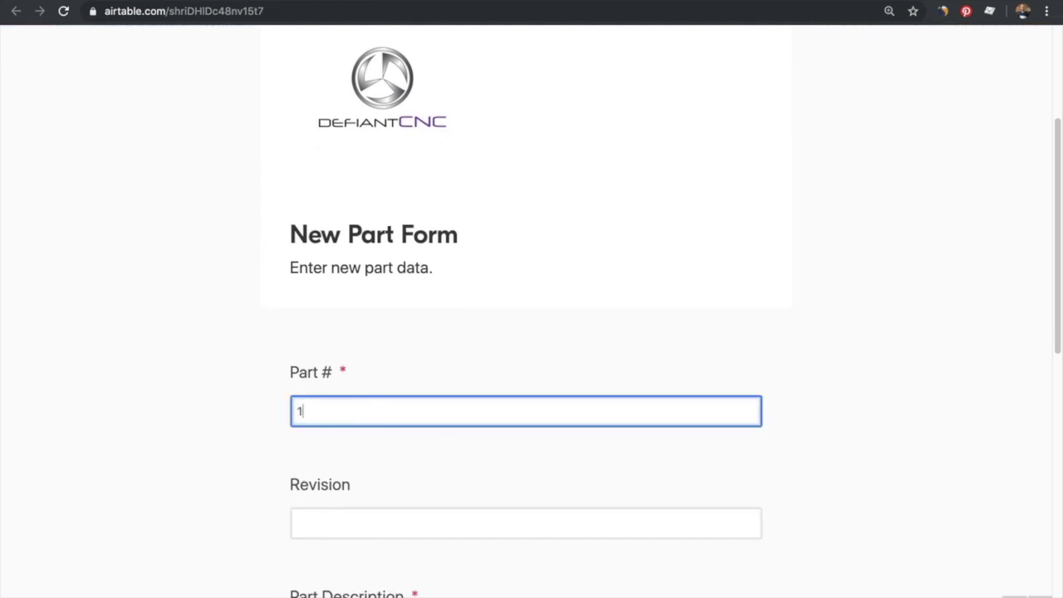
{"action": "type", "text": "12345"}
{"action": "scroll", "coordinate": [368, 411], "scroll_direction": "down", "scroll_amount": 3}
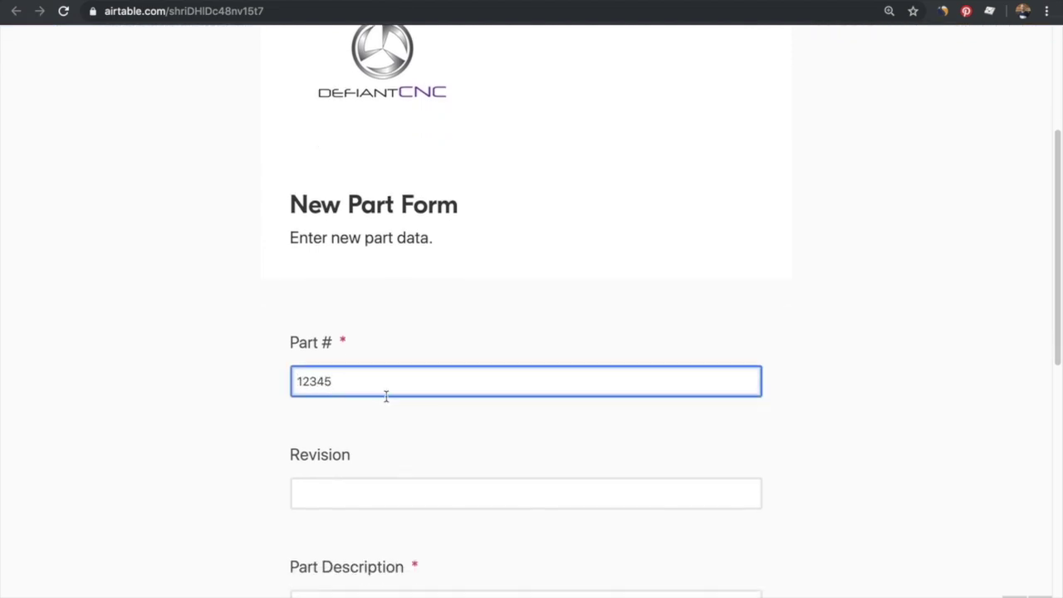
{"action": "left_click", "coordinate": [351, 400]}
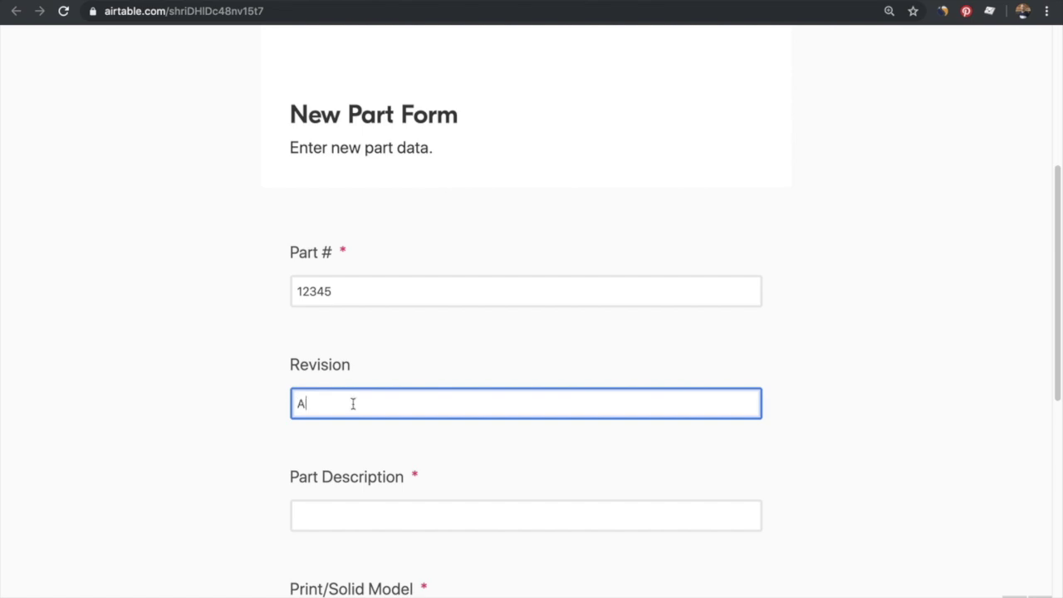
{"action": "type", "text": "A"}
{"action": "scroll", "coordinate": [353, 415], "scroll_direction": "down", "scroll_amount": 5}
{"action": "left_click", "coordinate": [374, 298]}
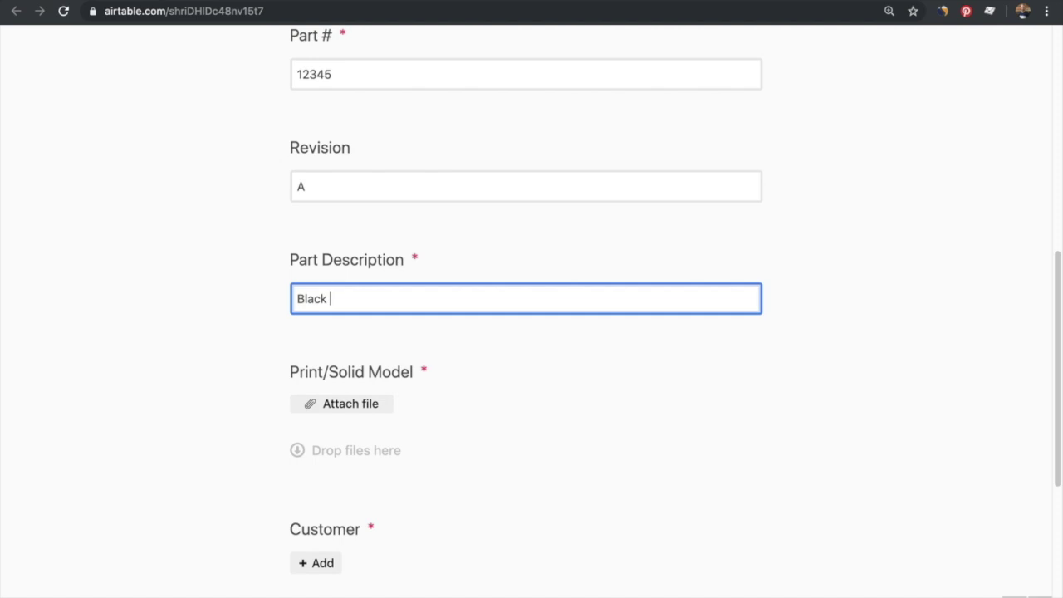
{"action": "type", "text": "Black Panther Pendant"}
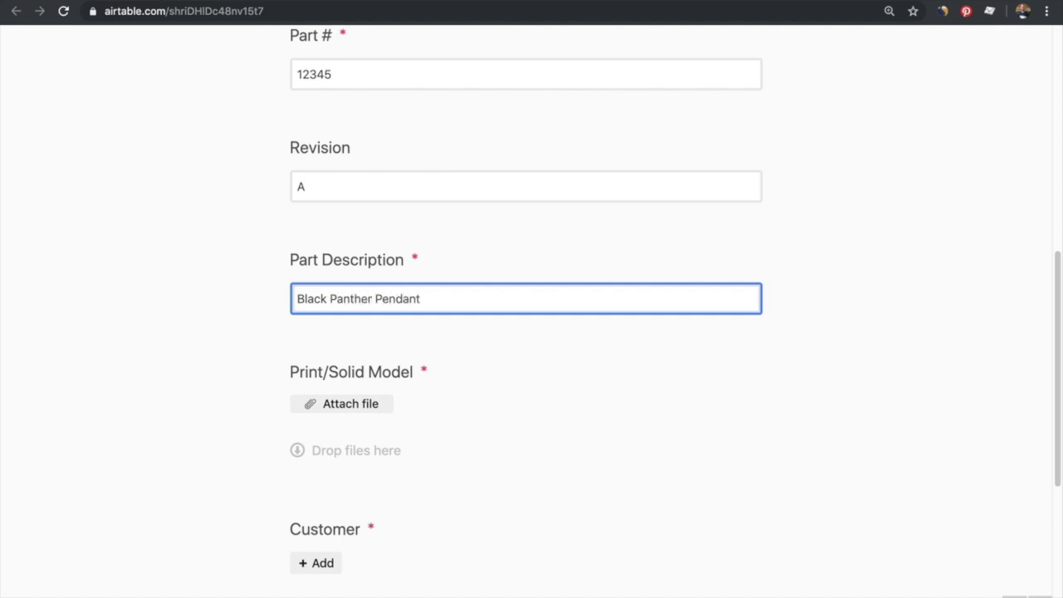
Step: Attach the file Black Panther Pendant.pdf from the device as the part's print/solid model
{"action": "left_click", "coordinate": [349, 407]}
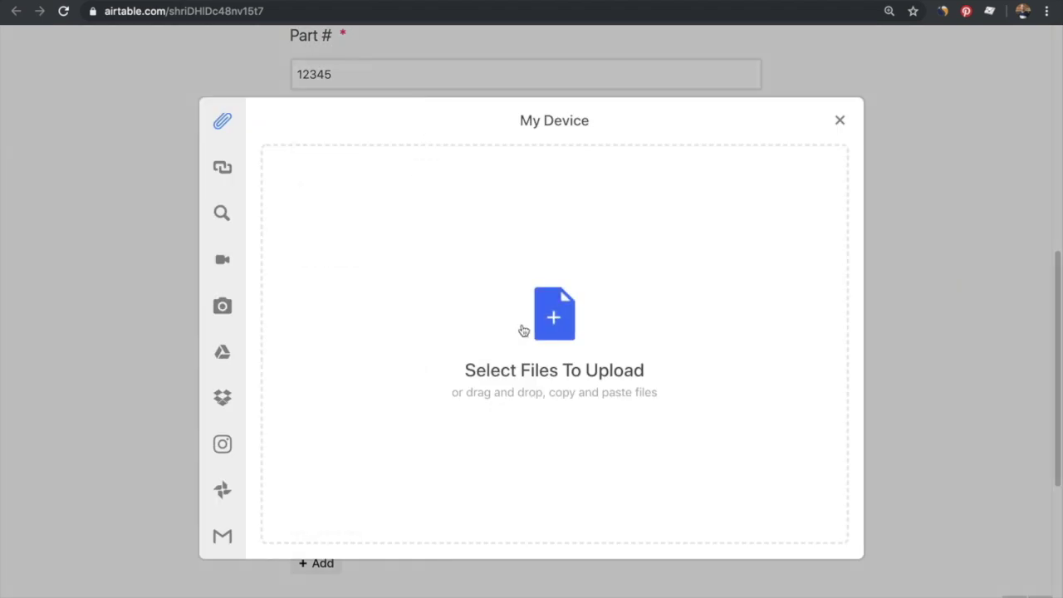
{"action": "left_click", "coordinate": [422, 224]}
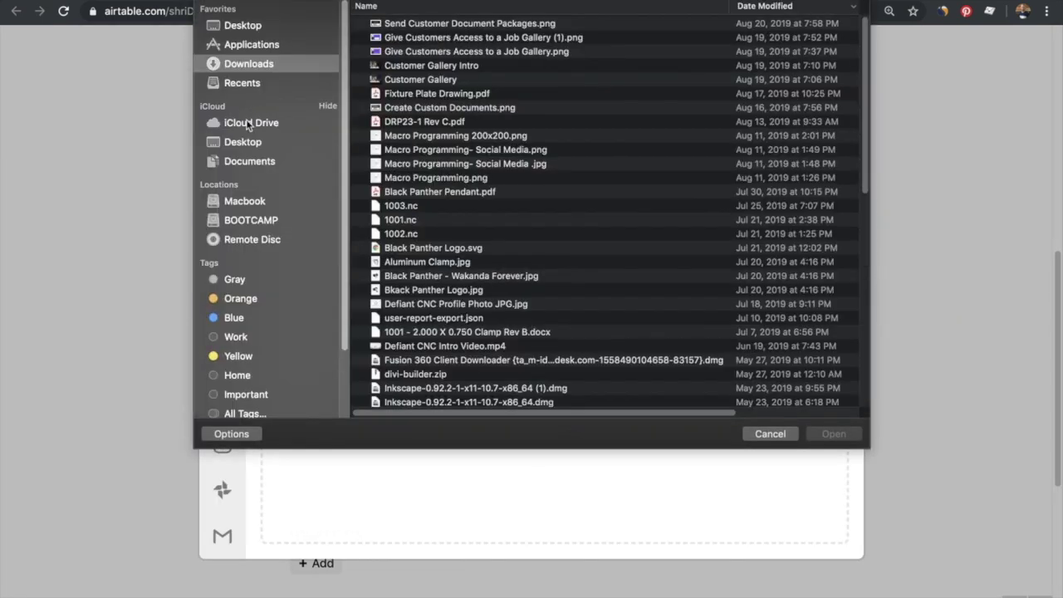
{"action": "left_click", "coordinate": [461, 193]}
{"action": "left_click", "coordinate": [829, 434]}
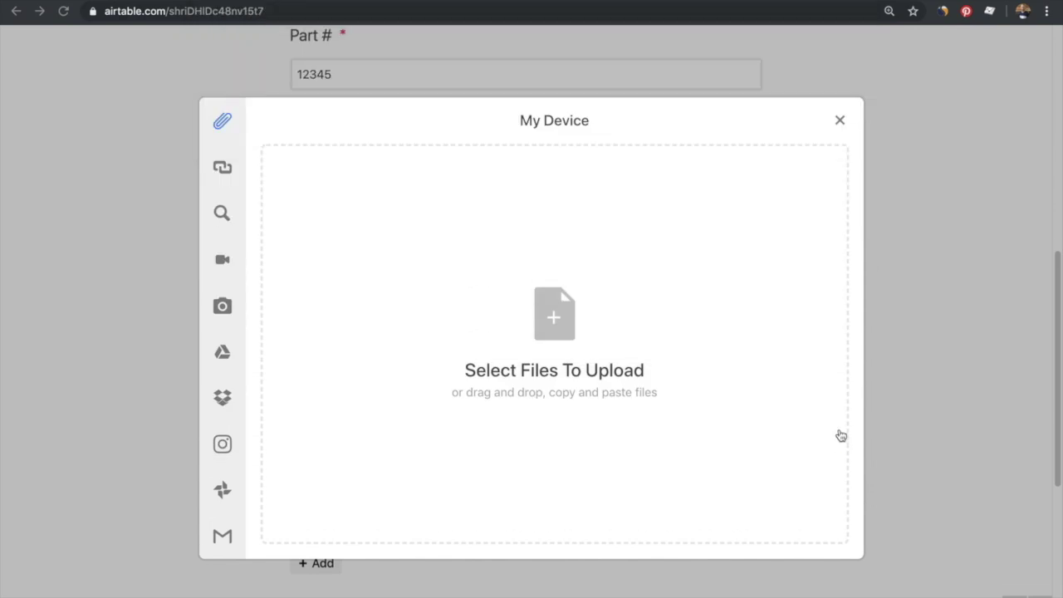
{"action": "left_click", "coordinate": [815, 536]}
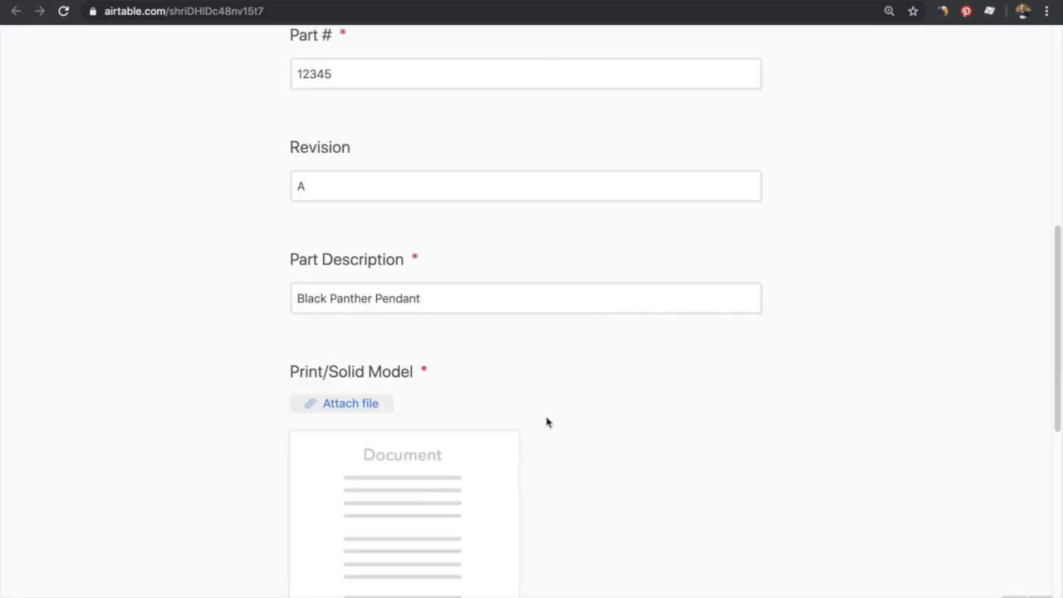
Step: Set the part's customer to Defiant CNC and its material grade/type to 6061 - Aluminum
{"action": "scroll", "coordinate": [550, 422], "scroll_direction": "down", "scroll_amount": 5}
{"action": "left_click", "coordinate": [333, 395]}
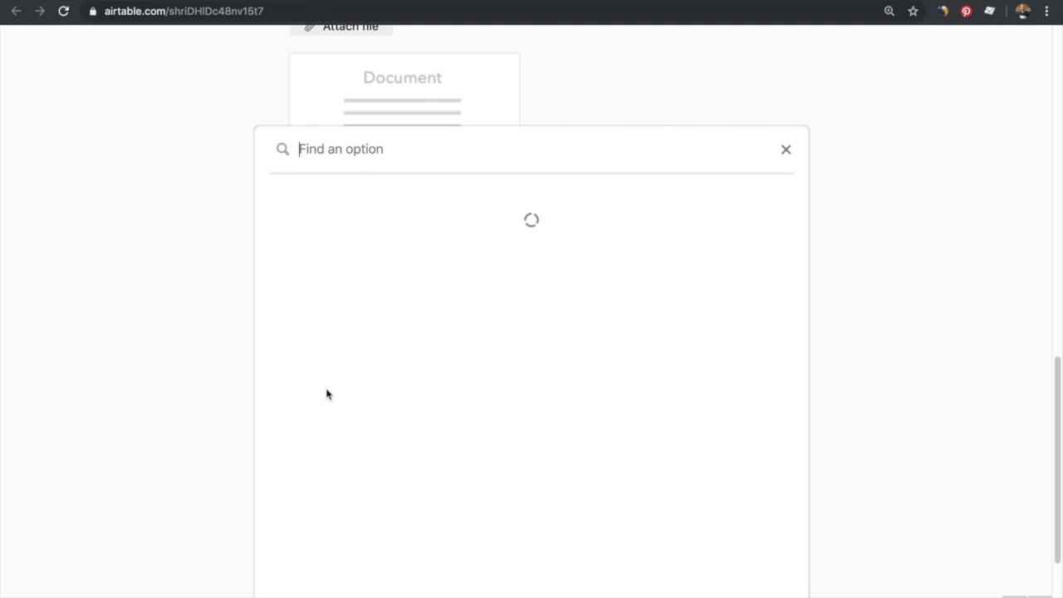
{"action": "left_click", "coordinate": [381, 215]}
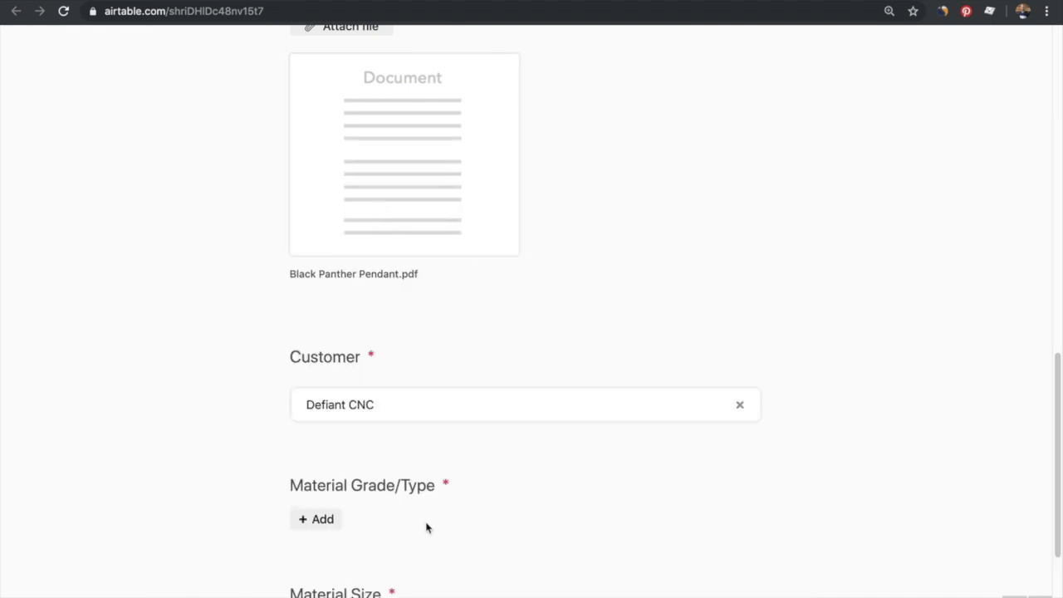
{"action": "scroll", "coordinate": [427, 526], "scroll_direction": "down", "scroll_amount": 2}
{"action": "left_click", "coordinate": [324, 449]}
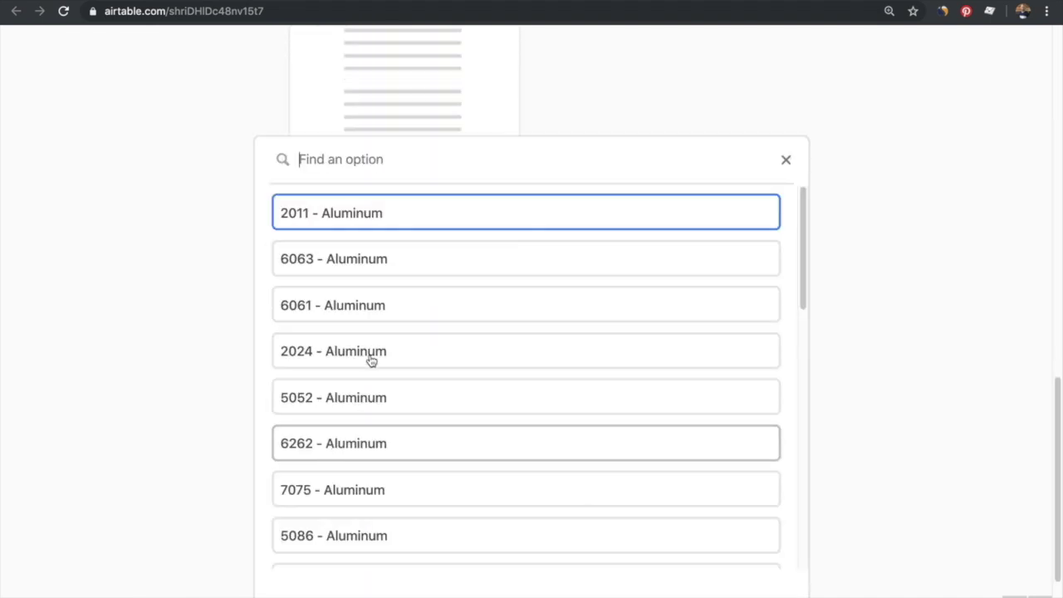
{"action": "left_click", "coordinate": [384, 305]}
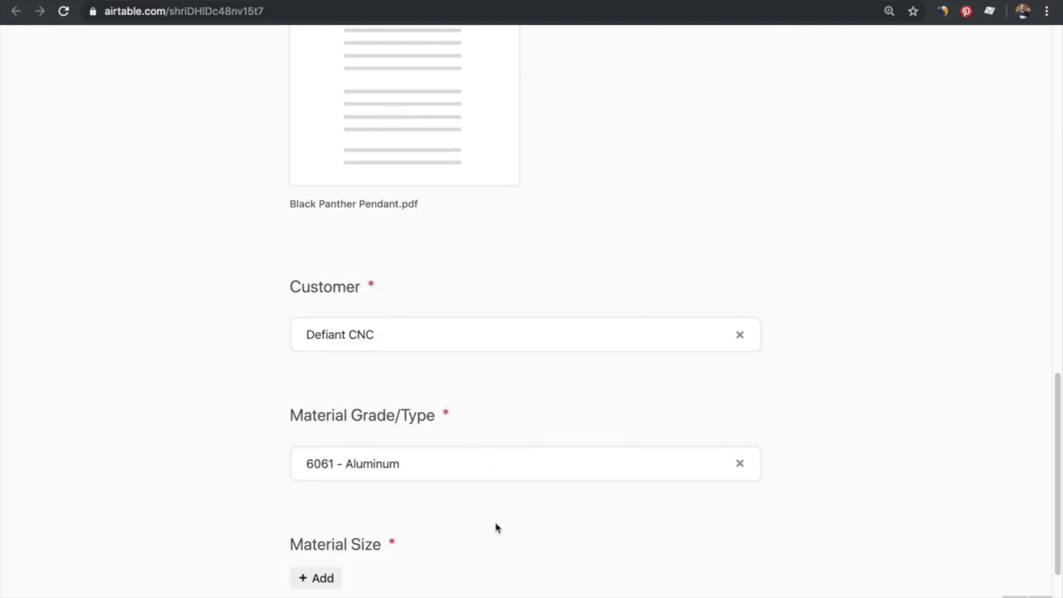
Step: Set the material size to Rectangular Bar - 0.625 x 1 and submit the new part form
{"action": "scroll", "coordinate": [487, 544], "scroll_direction": "down", "scroll_amount": 2}
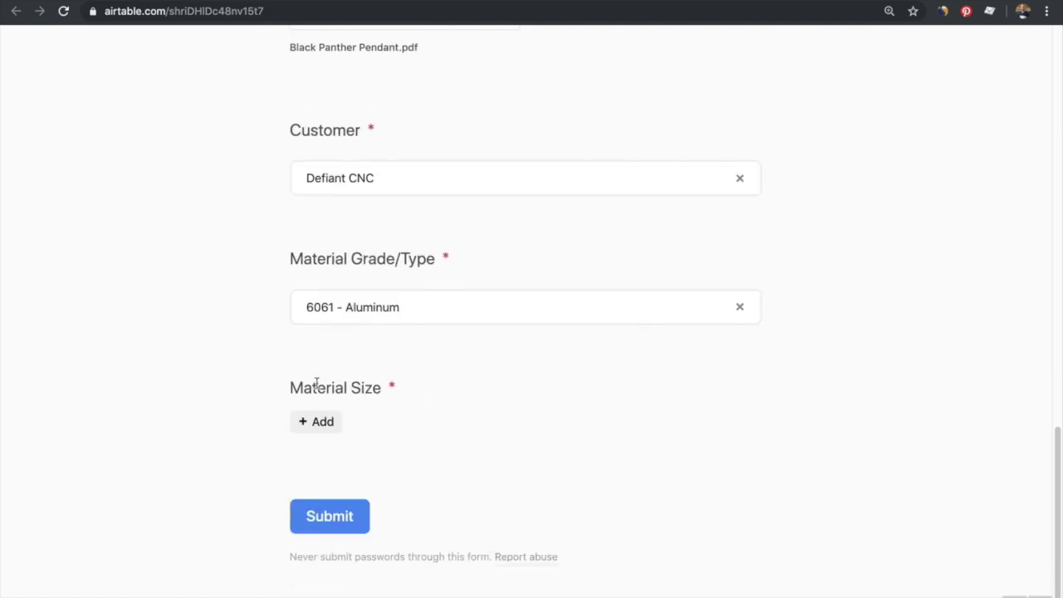
{"action": "left_click", "coordinate": [302, 427]}
{"action": "type", "text": "re"}
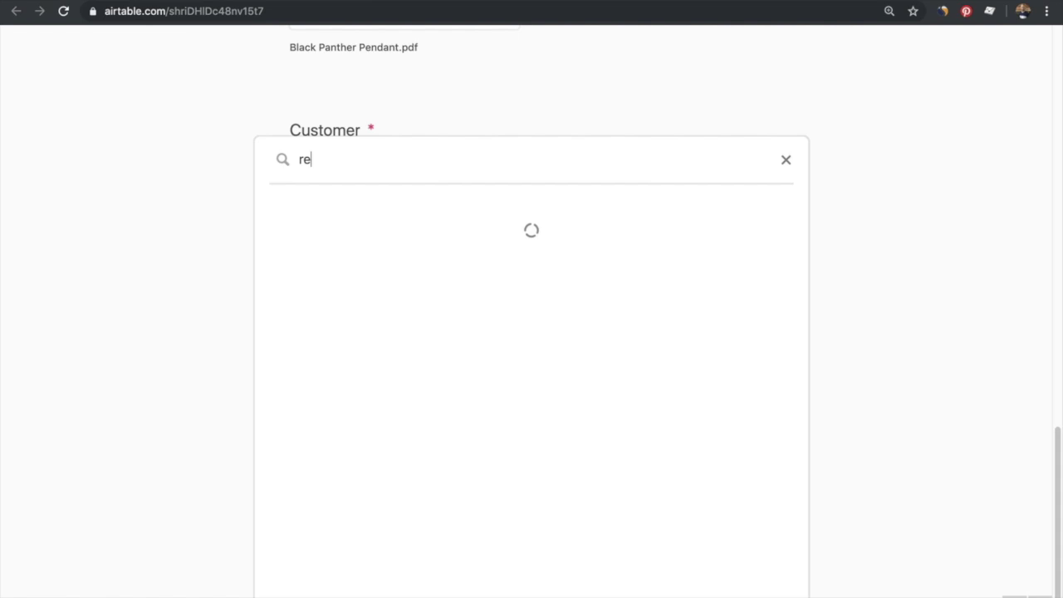
{"action": "type", "text": "ctangular bar - 0.625"}
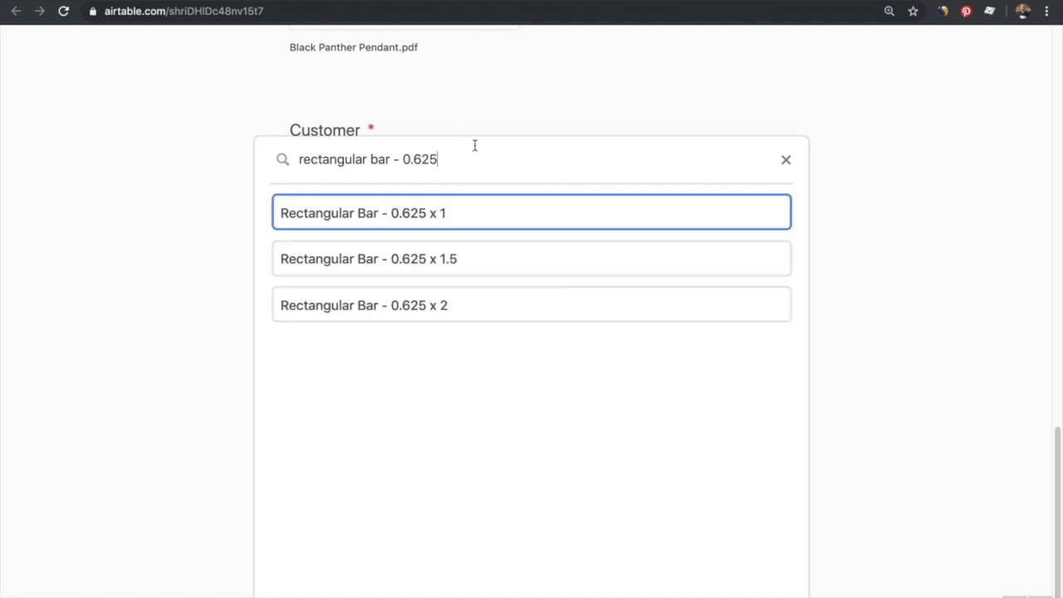
{"action": "left_click", "coordinate": [444, 221]}
{"action": "left_click", "coordinate": [352, 532]}
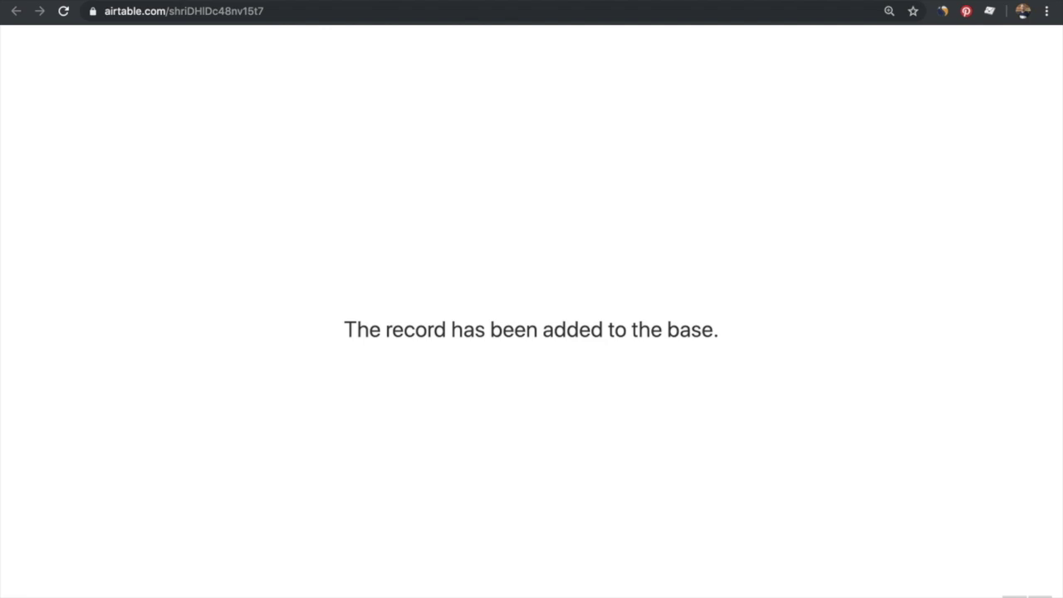
Step: Return to the Defiant CNC base and check the new part record in the Part Info view
{"action": "left_click", "coordinate": [170, 1]}
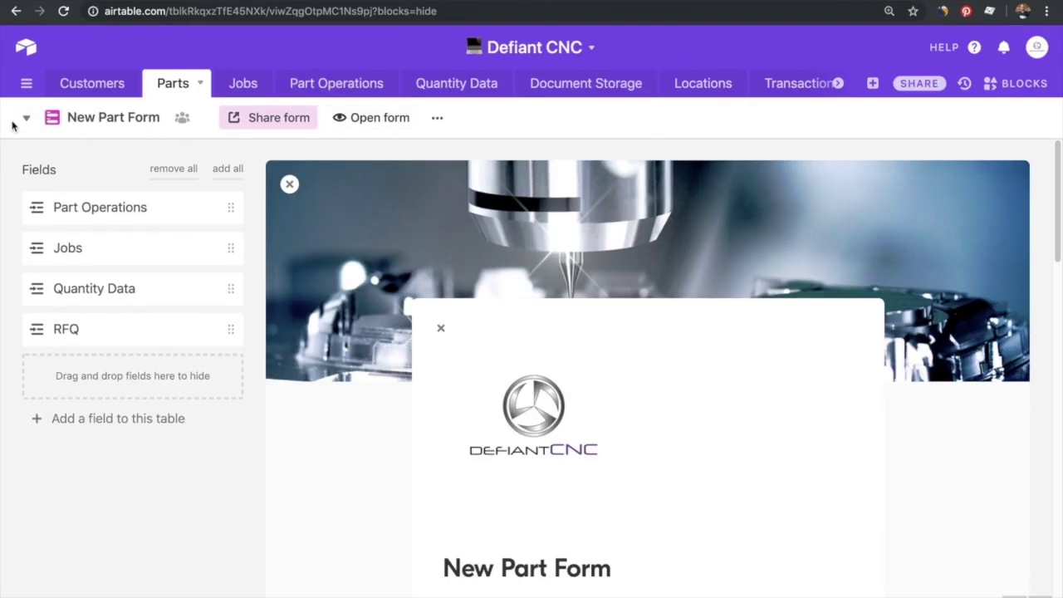
{"action": "left_click", "coordinate": [26, 118]}
{"action": "left_click", "coordinate": [158, 210]}
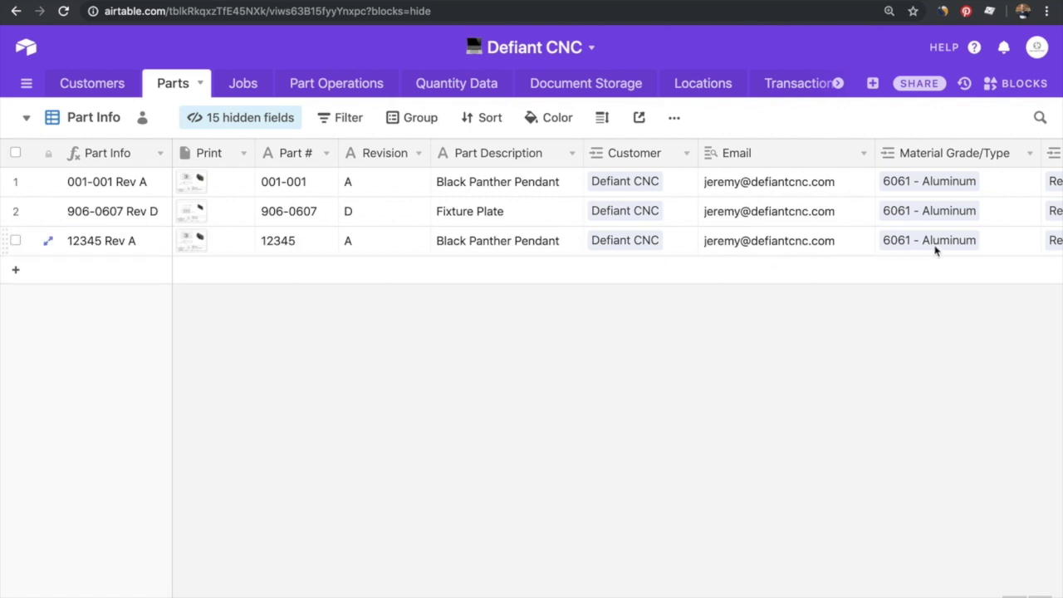
Step: Open the New Job Form of the Jobs table and enter job number 1003 and the purchase order number
{"action": "left_click", "coordinate": [243, 83]}
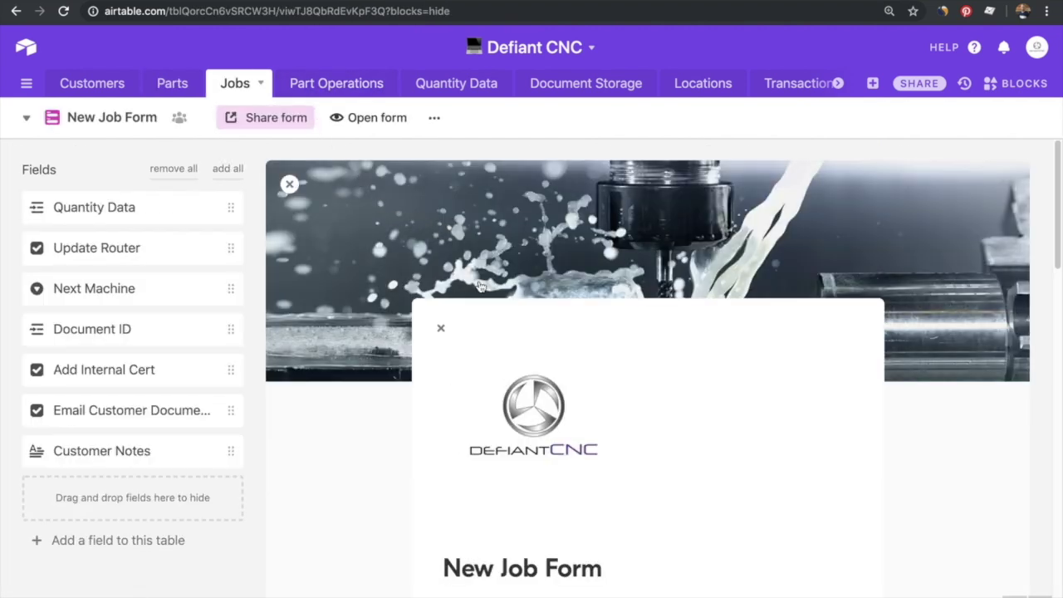
{"action": "left_click", "coordinate": [396, 121]}
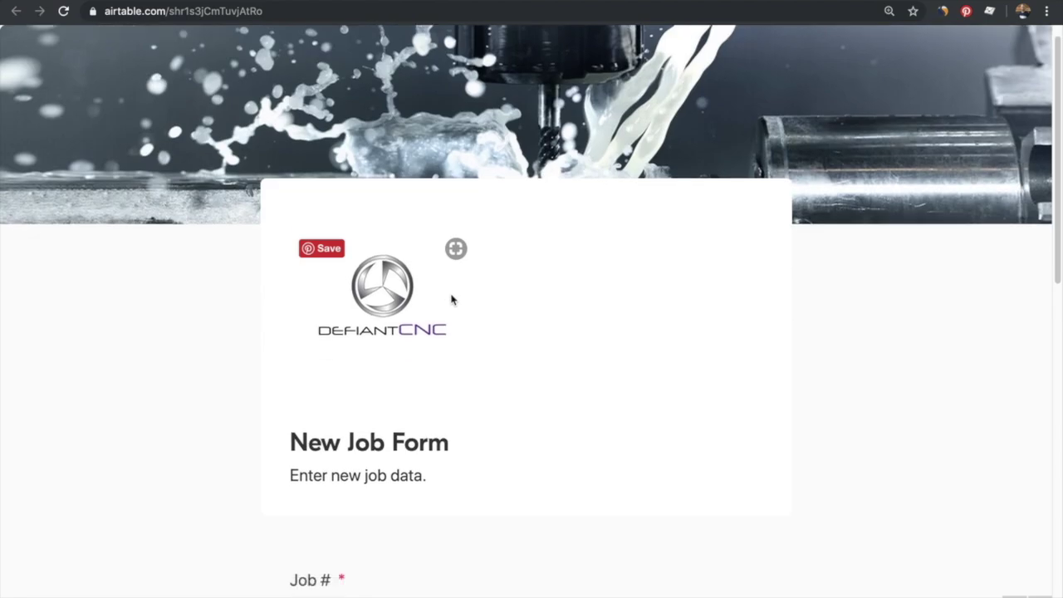
{"action": "scroll", "coordinate": [451, 294], "scroll_direction": "down", "scroll_amount": 5}
{"action": "left_click", "coordinate": [358, 177]}
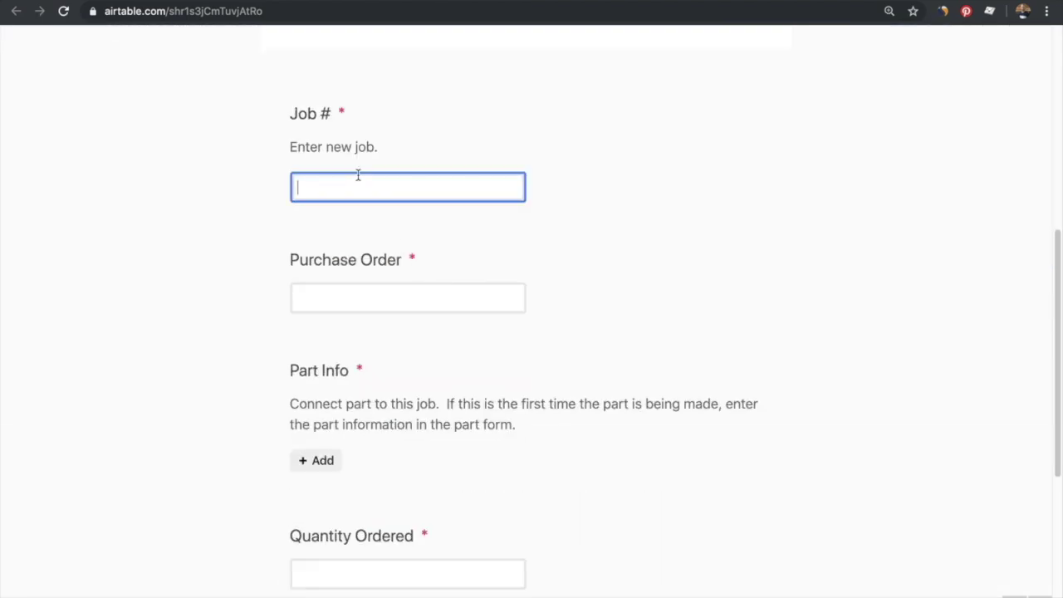
{"action": "type", "text": "1003"}
{"action": "left_click", "coordinate": [336, 300]}
{"action": "type", "text": "74856"}
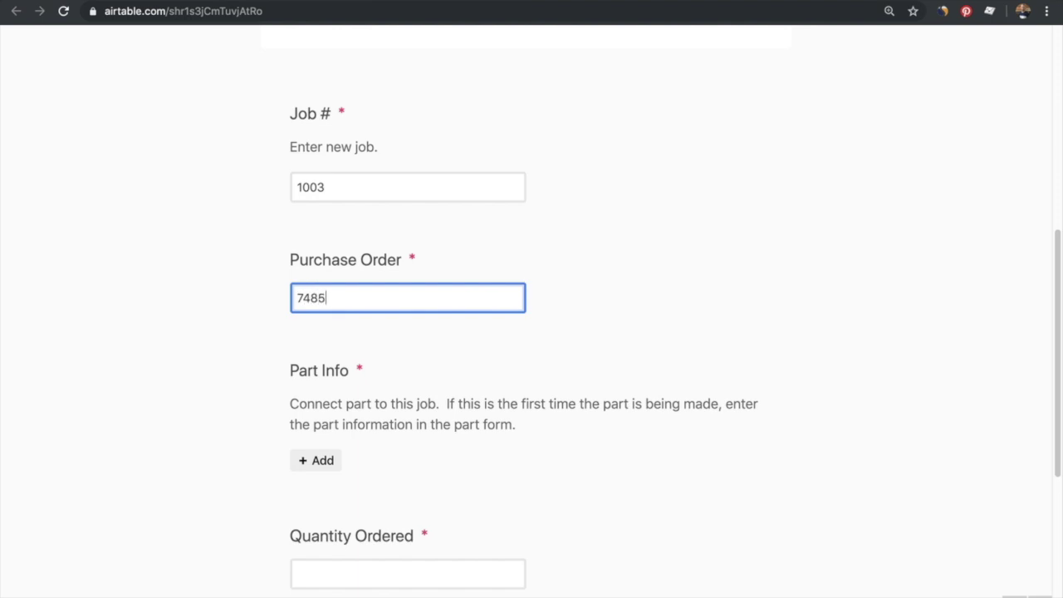
Step: Link part 12345 Rev A to the job and set the quantity ordered to 100
{"action": "left_click", "coordinate": [316, 460]}
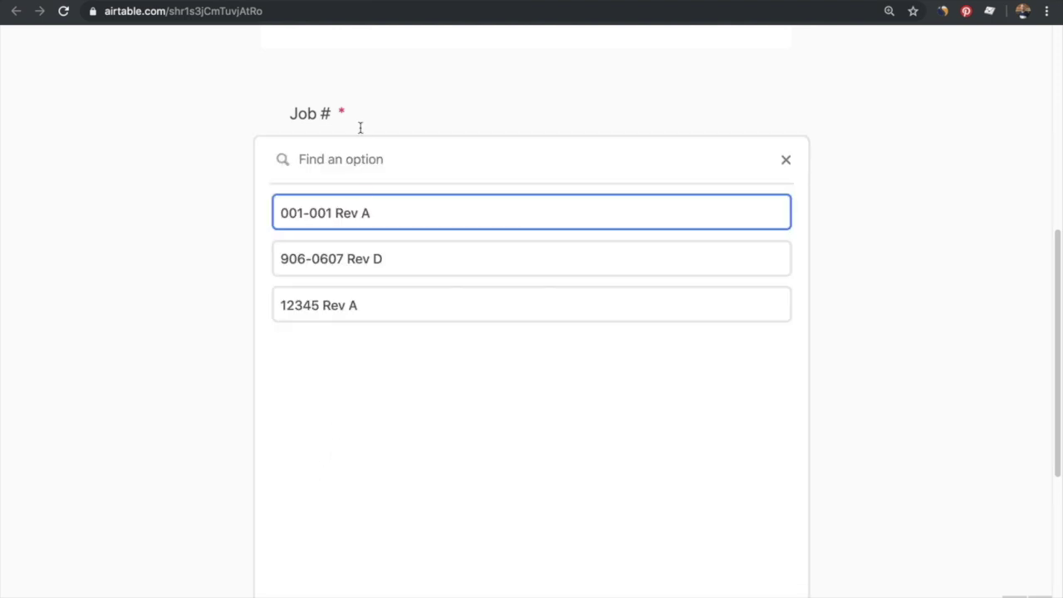
{"action": "left_click", "coordinate": [368, 309]}
{"action": "scroll", "coordinate": [465, 365], "scroll_direction": "down", "scroll_amount": 1}
{"action": "scroll", "coordinate": [491, 374], "scroll_direction": "down", "scroll_amount": 3}
{"action": "left_click", "coordinate": [368, 360]}
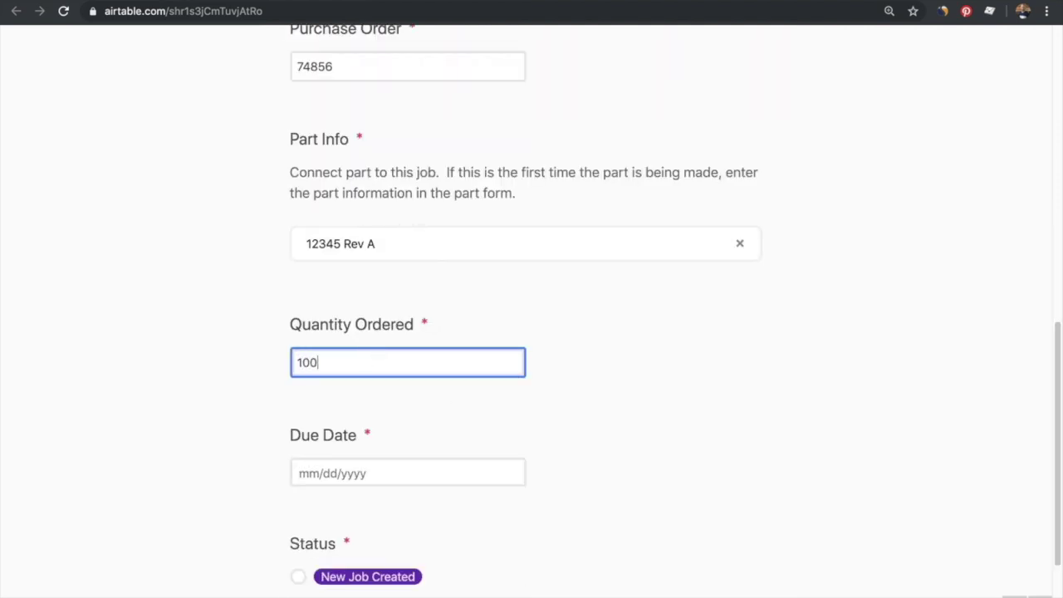
Step: Set the job's due date to 9/23/2019 and its status to New Job Created, and submit the form
{"action": "left_click", "coordinate": [340, 471]}
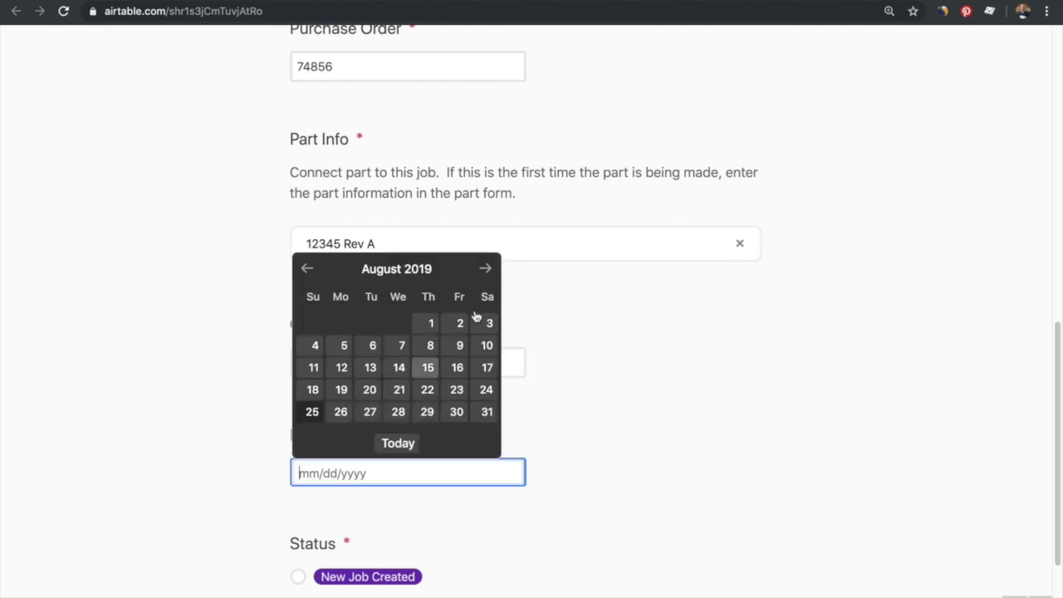
{"action": "left_click", "coordinate": [484, 268]}
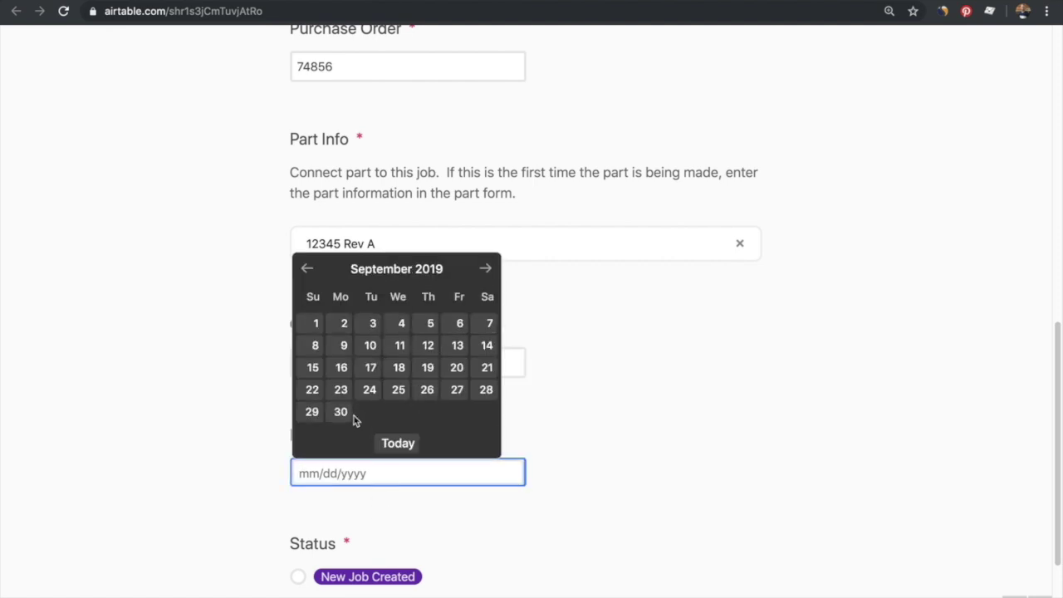
{"action": "left_click", "coordinate": [347, 388]}
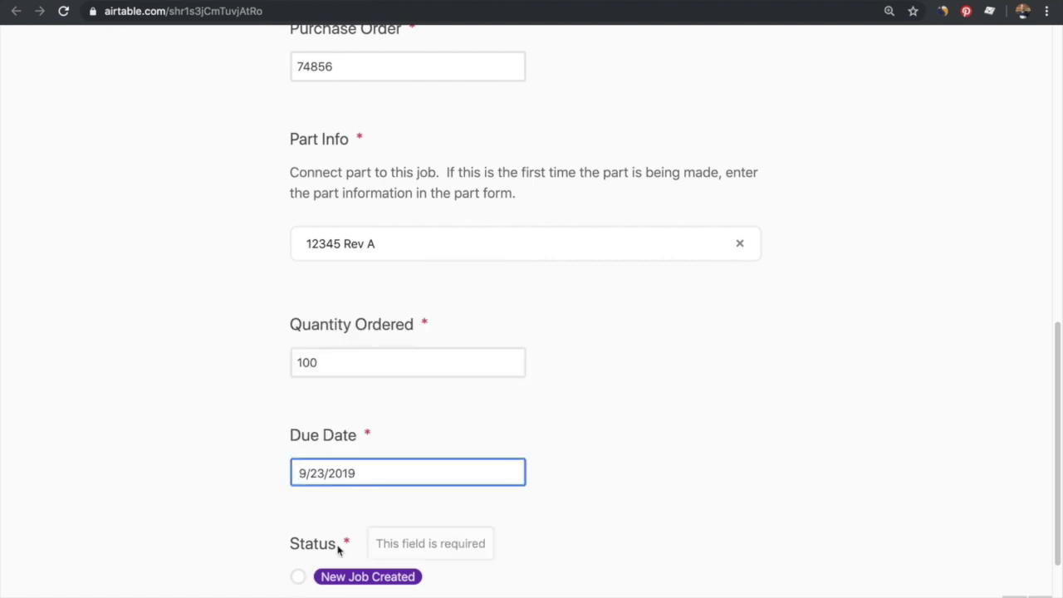
{"action": "scroll", "coordinate": [328, 531], "scroll_direction": "down", "scroll_amount": 2}
{"action": "left_click", "coordinate": [298, 483]}
{"action": "left_click", "coordinate": [330, 578]}
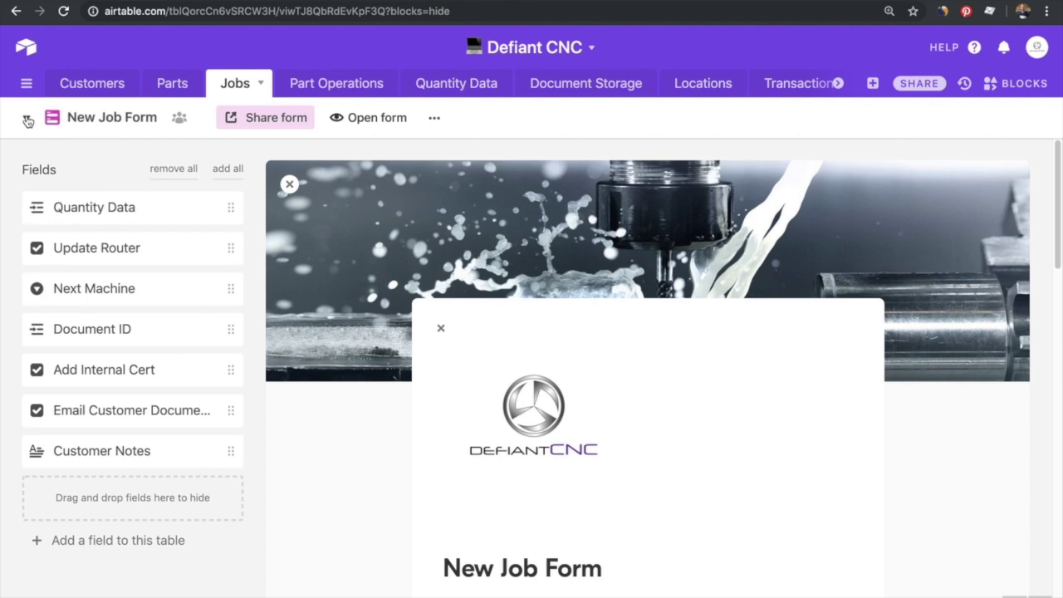
Step: Review the jobs in the Job Gallery view and the operations of part 001-001 Rev A in the Part Operations table
{"action": "left_click", "coordinate": [27, 121]}
{"action": "left_click", "coordinate": [115, 214]}
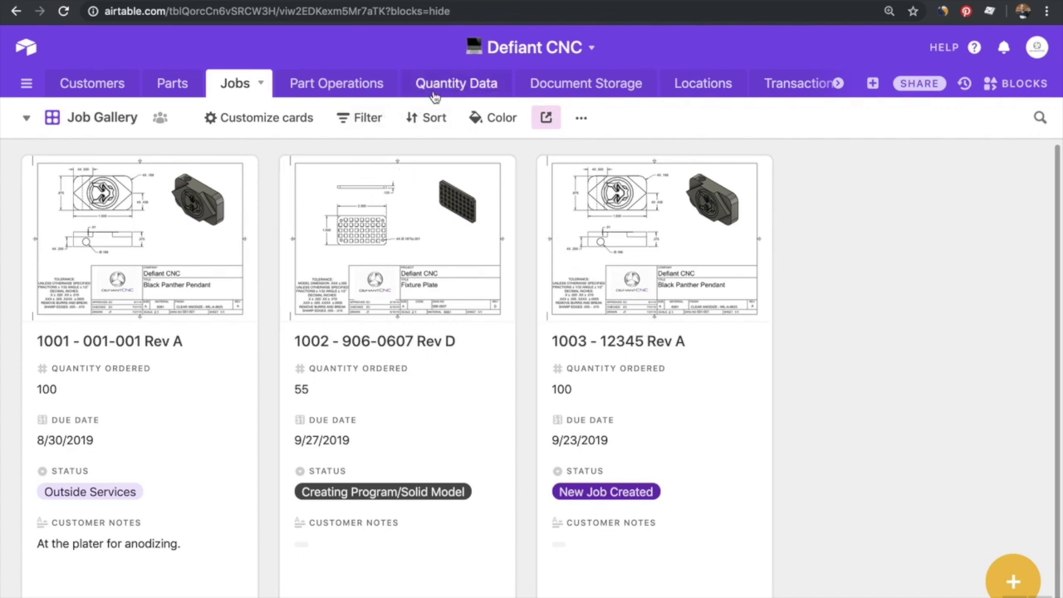
{"action": "left_click", "coordinate": [336, 84]}
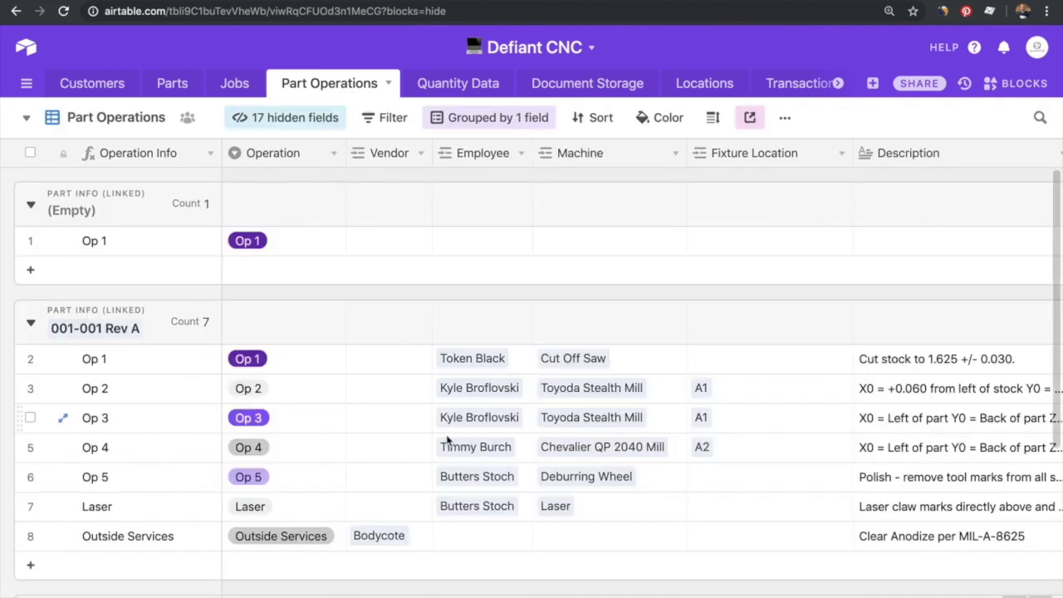
{"action": "scroll", "coordinate": [372, 407], "scroll_direction": "down", "scroll_amount": 2}
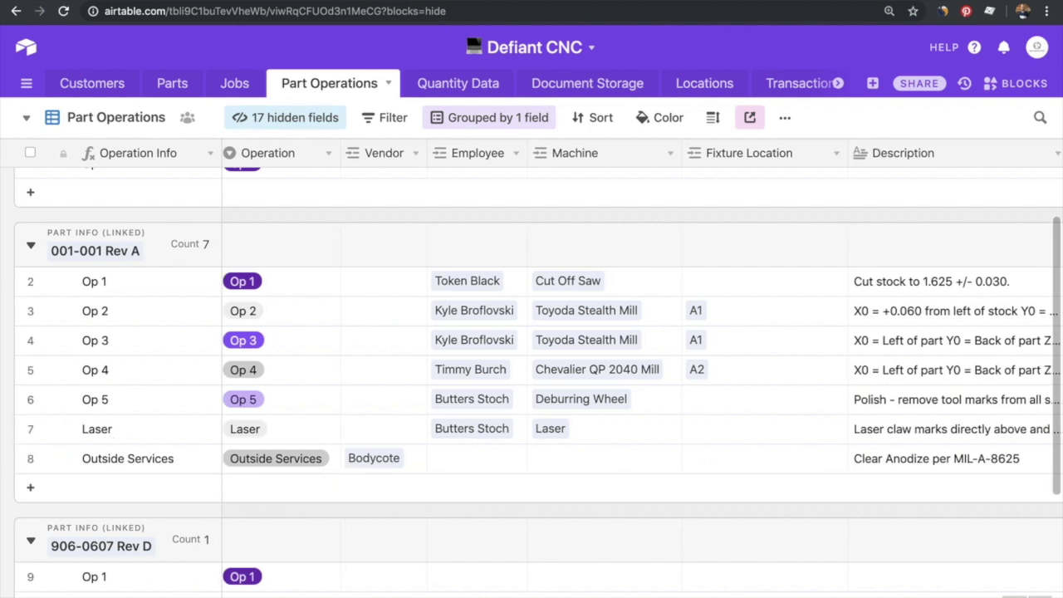
{"action": "scroll", "coordinate": [382, 532], "scroll_direction": "right", "scroll_amount": 3}
{"action": "scroll", "coordinate": [401, 241], "scroll_direction": "left", "scroll_amount": 2}
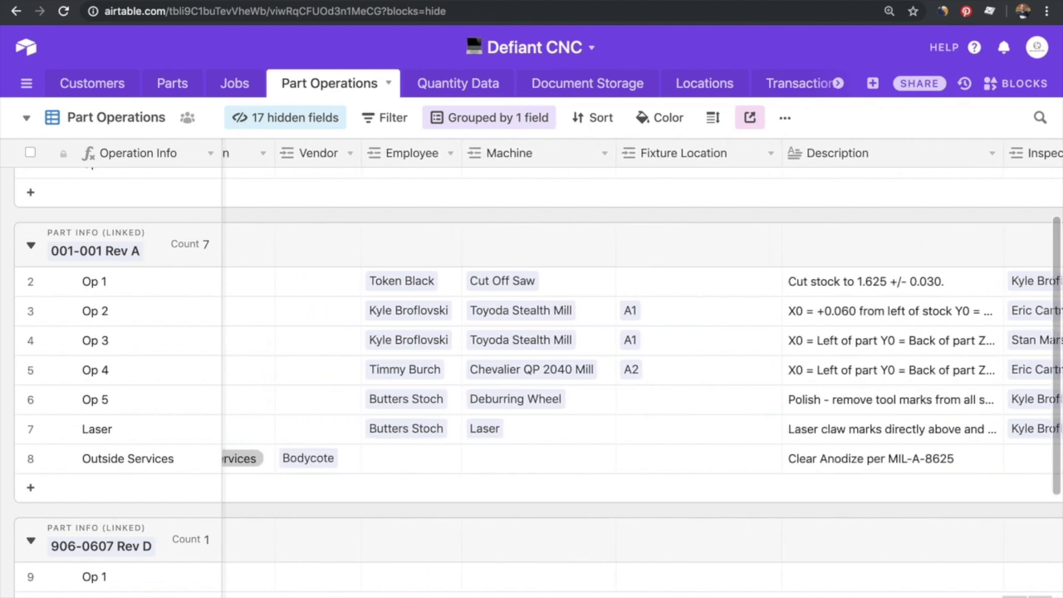
Step: Examine the operation fields of part 001-001 Rev A and read the full description of Op 2
{"action": "scroll", "coordinate": [639, 332], "scroll_direction": "left", "scroll_amount": 2}
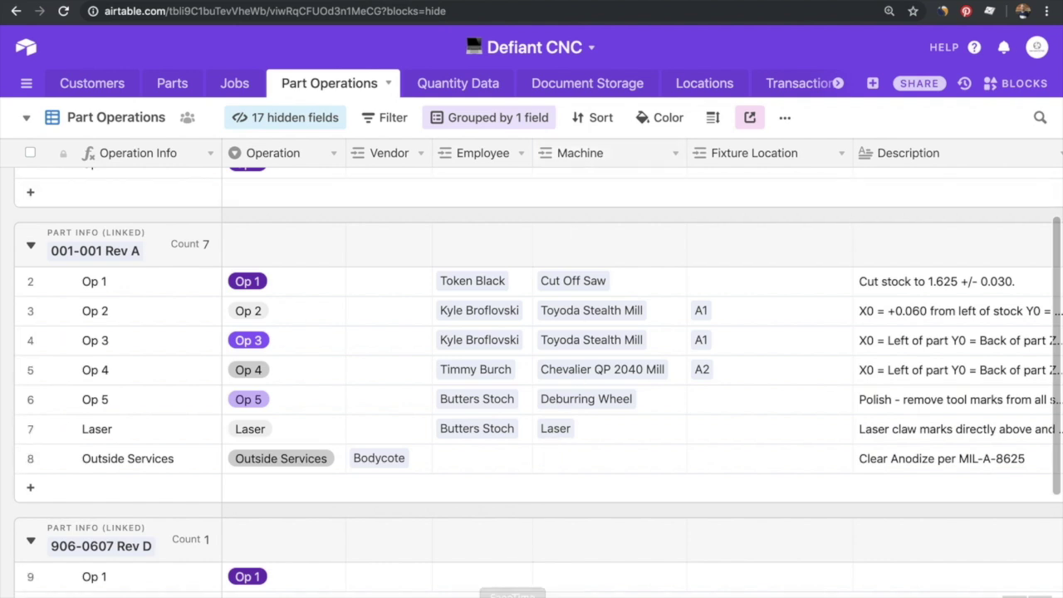
{"action": "scroll", "coordinate": [508, 363], "scroll_direction": "right", "scroll_amount": 6}
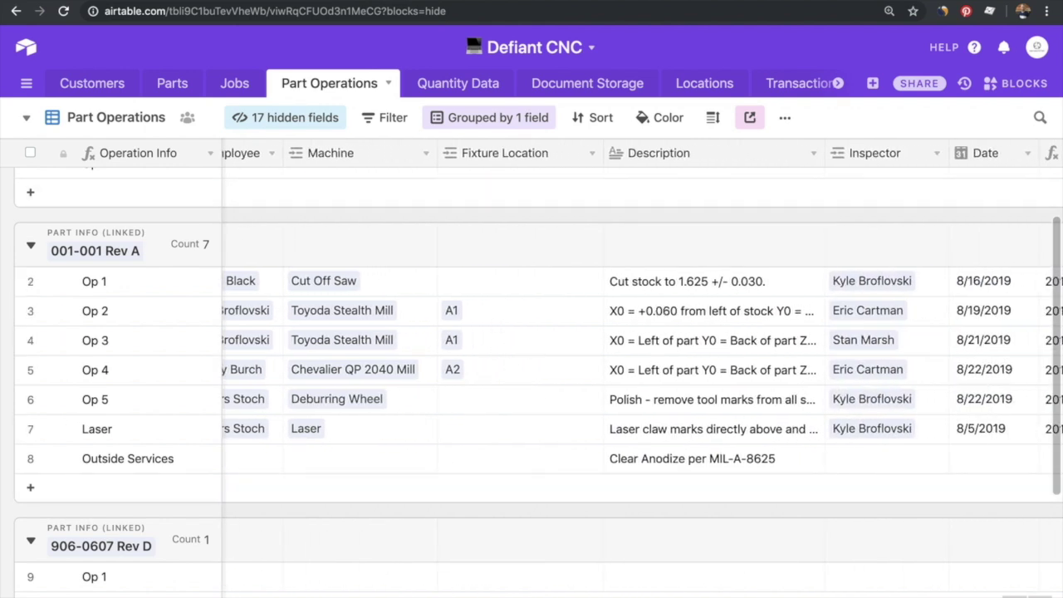
{"action": "scroll", "coordinate": [615, 370], "scroll_direction": "right", "scroll_amount": 4}
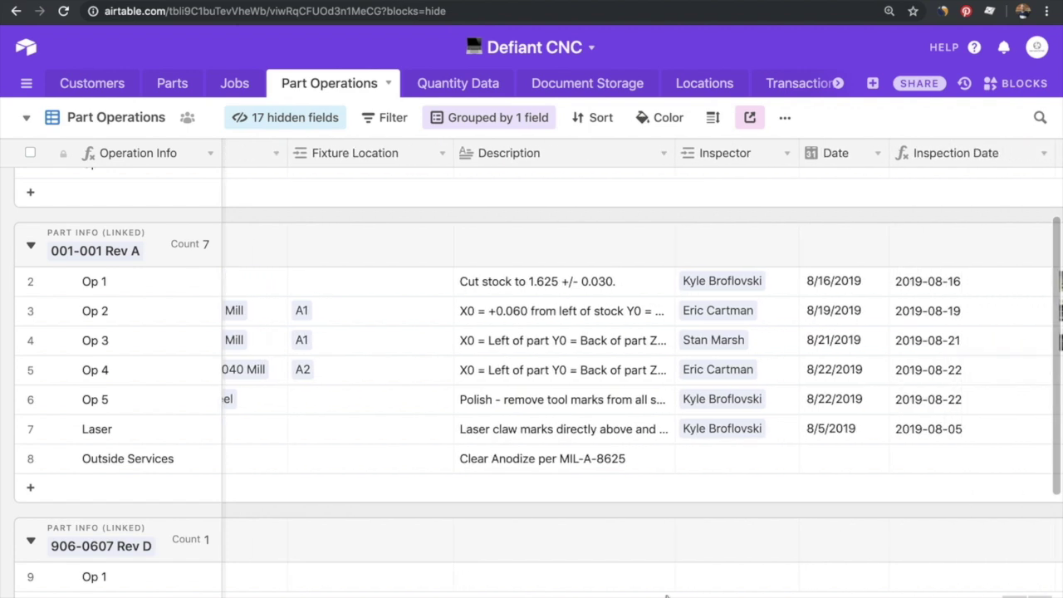
{"action": "left_click", "coordinate": [608, 311]}
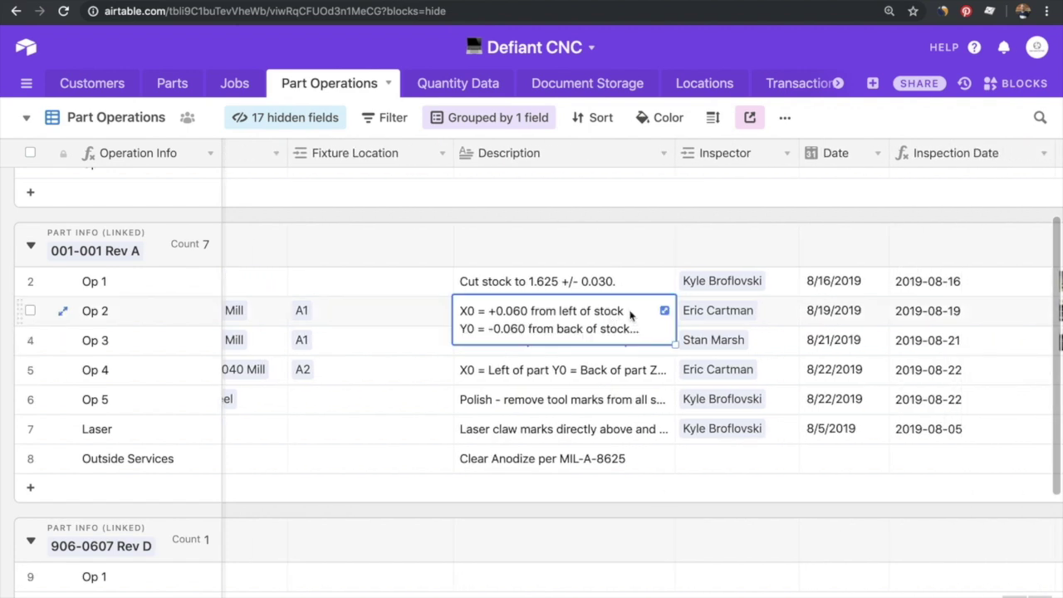
{"action": "left_click", "coordinate": [666, 312]}
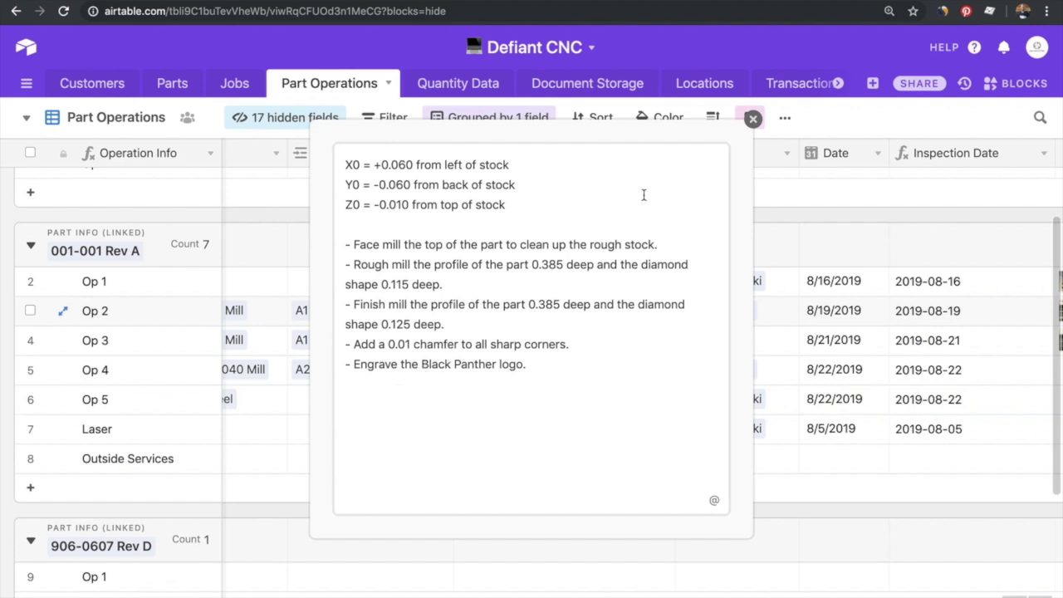
{"action": "left_click", "coordinate": [753, 120]}
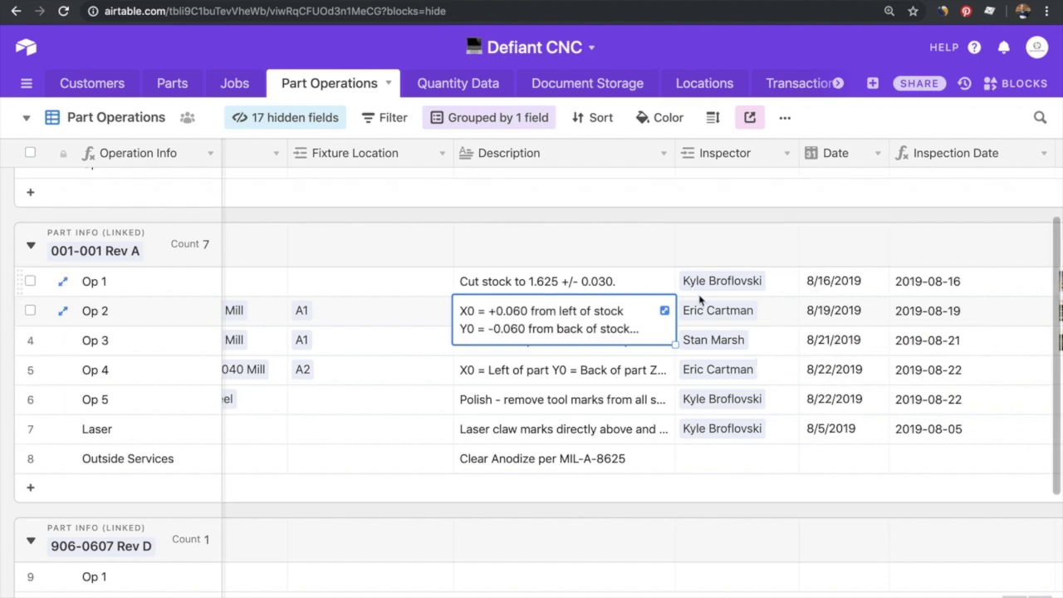
Step: Review the inspection dates, attachments, setup times and run times of the operations of part 001-001 Rev A
{"action": "scroll", "coordinate": [633, 206], "scroll_direction": "right", "scroll_amount": 10}
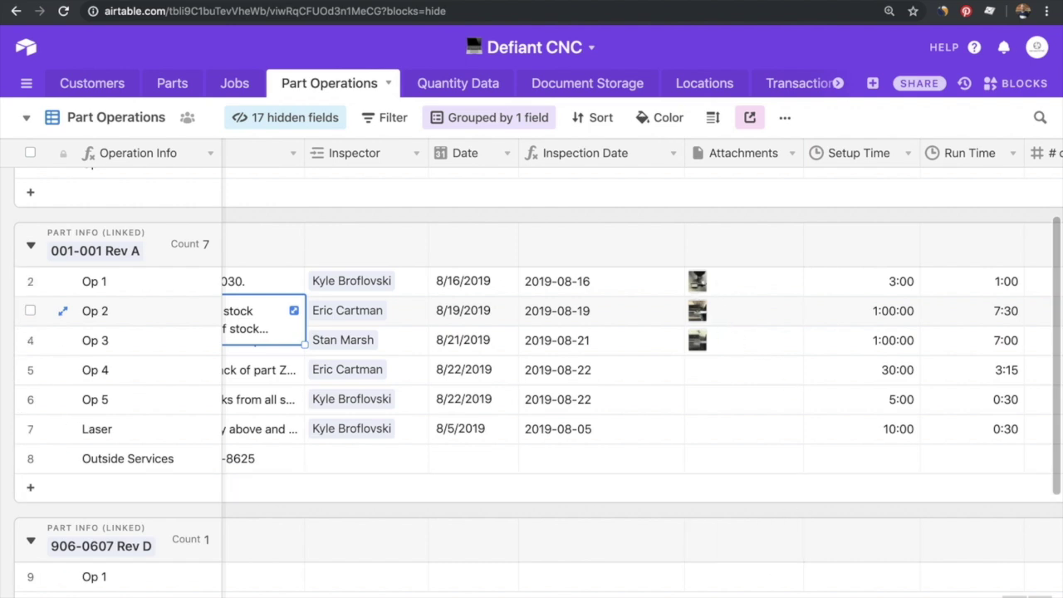
{"action": "scroll", "coordinate": [618, 251], "scroll_direction": "right", "scroll_amount": 5}
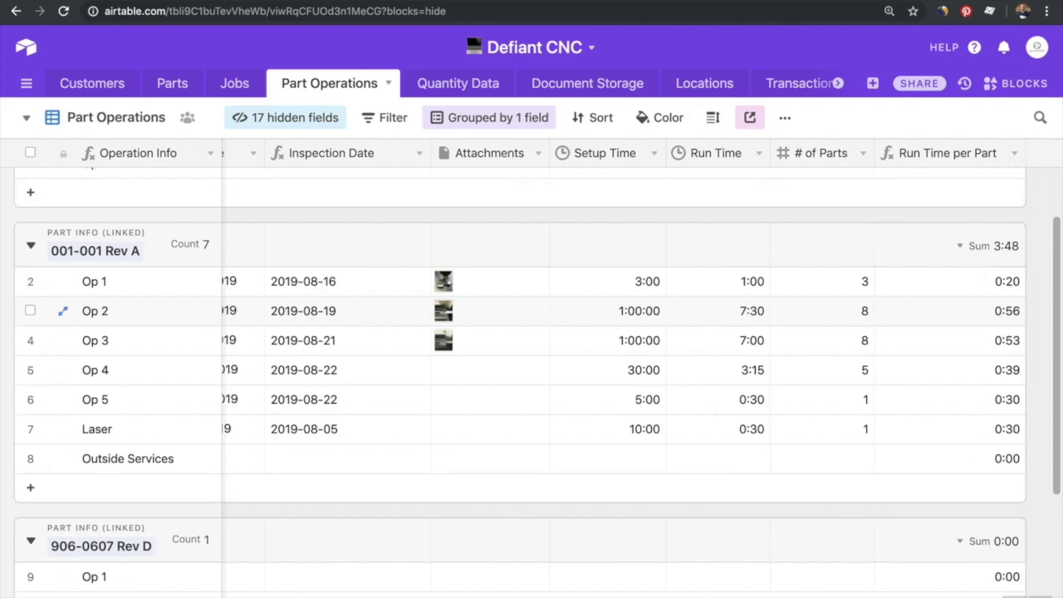
{"action": "scroll", "coordinate": [641, 371], "scroll_direction": "left", "scroll_amount": 10}
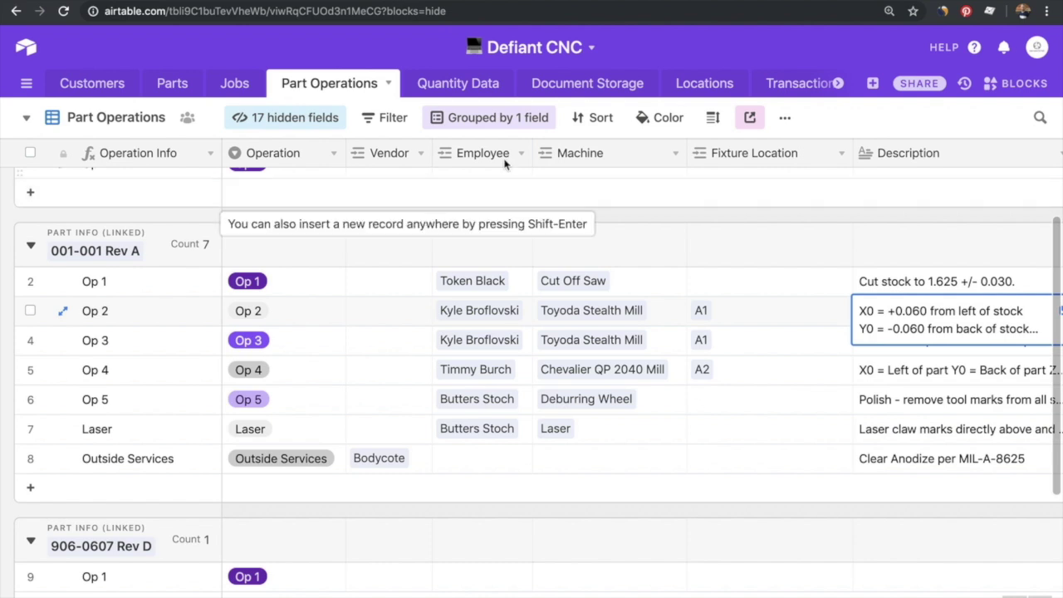
Step: Look over the Quantity Data table and the part quantities in the Inventory view of the Parts table
{"action": "left_click", "coordinate": [458, 84]}
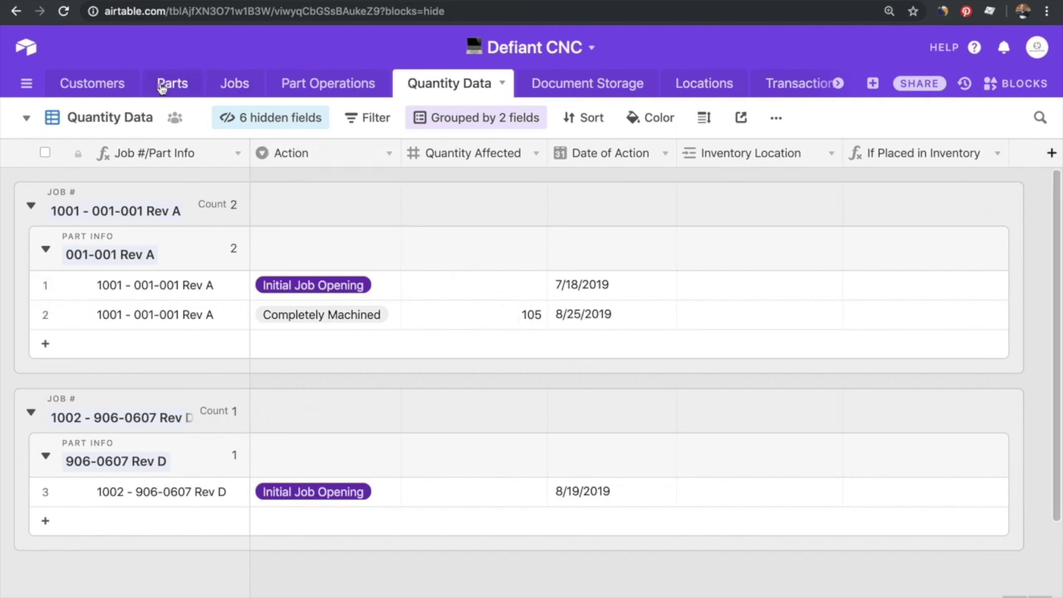
{"action": "left_click", "coordinate": [233, 86]}
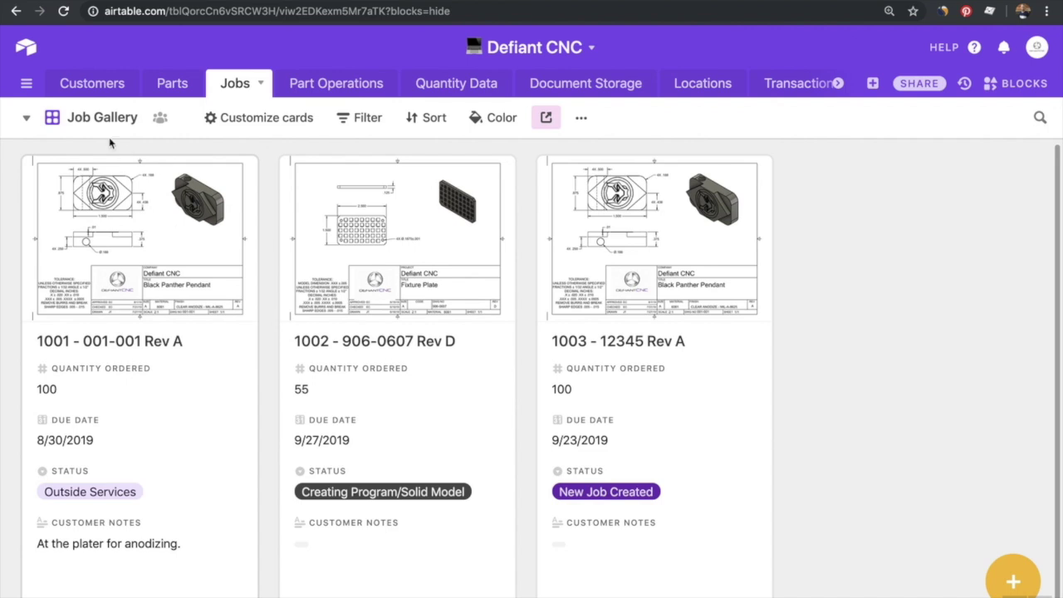
{"action": "left_click", "coordinate": [27, 119]}
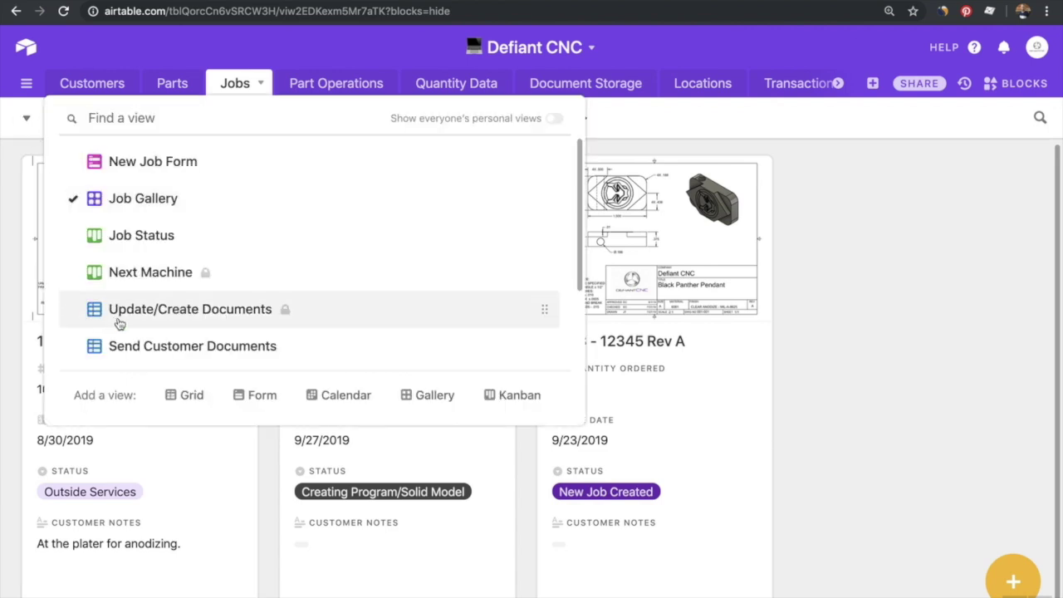
{"action": "scroll", "coordinate": [123, 319], "scroll_direction": "down", "scroll_amount": 3}
{"action": "left_click", "coordinate": [170, 91]}
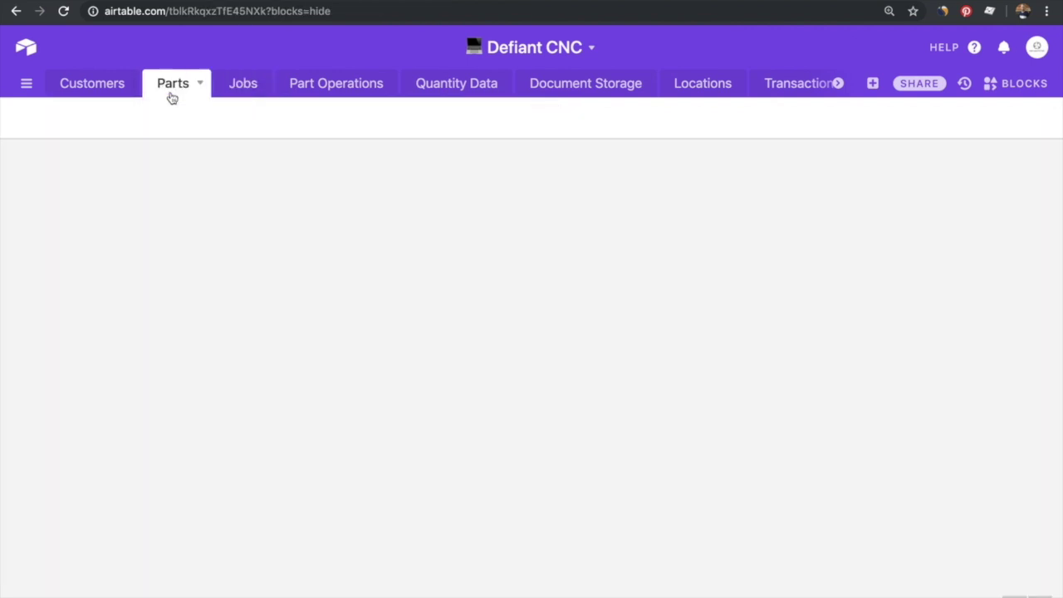
{"action": "left_click", "coordinate": [30, 120]}
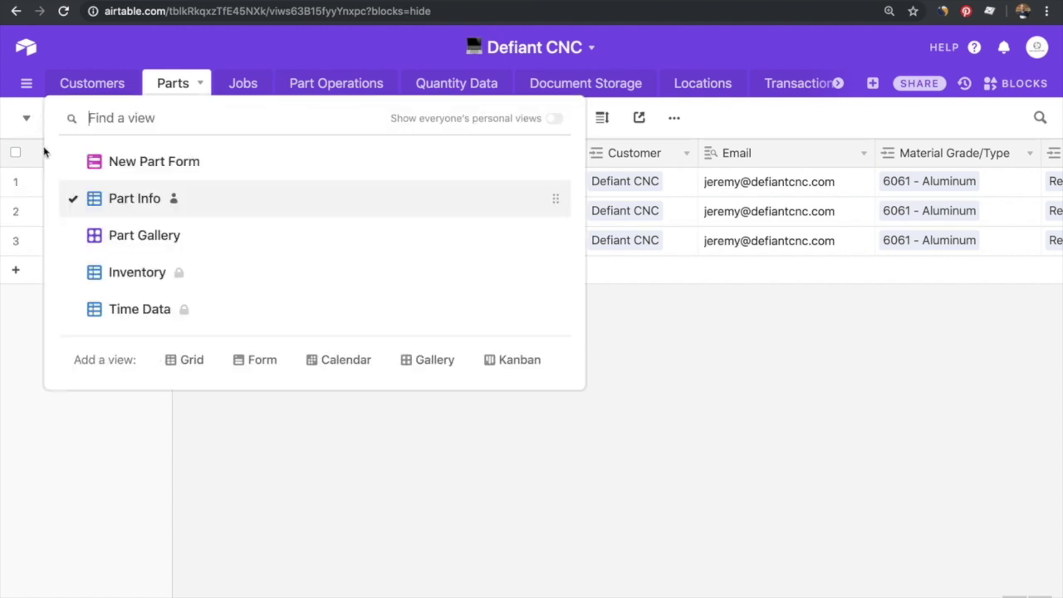
{"action": "left_click", "coordinate": [142, 280]}
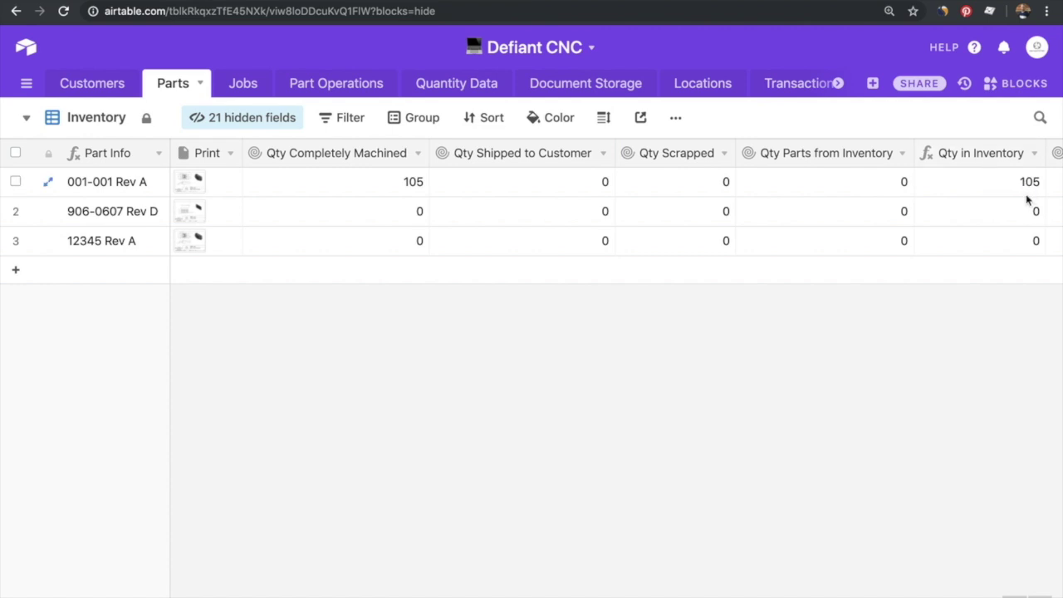
Step: Add a Quantity Data record to job 1001 for part 001-001 Rev A with action Shipped to Customer and quantity affected 105
{"action": "left_click", "coordinate": [463, 86]}
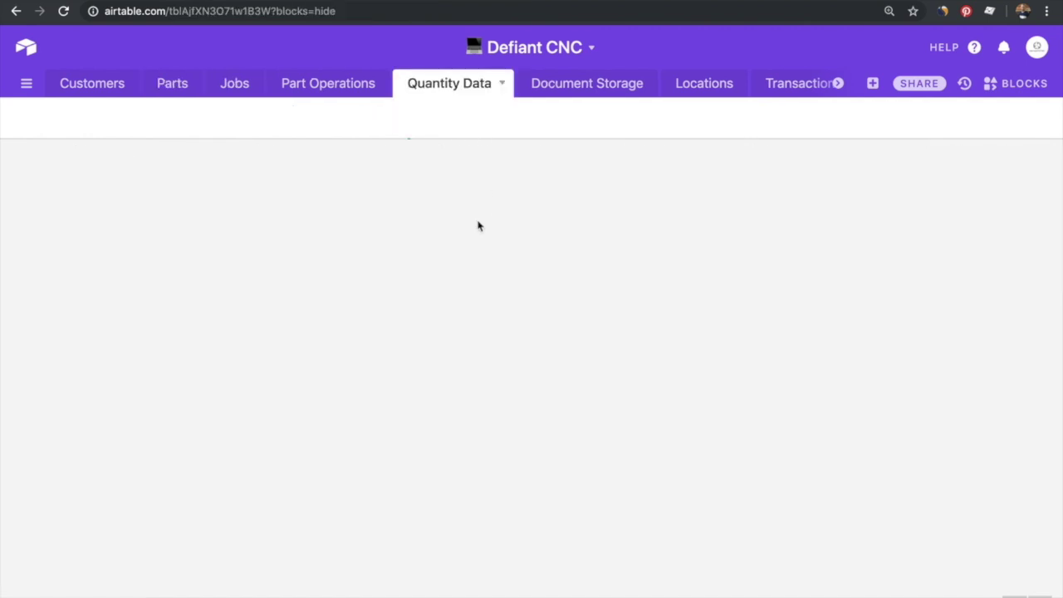
{"action": "left_click", "coordinate": [316, 354]}
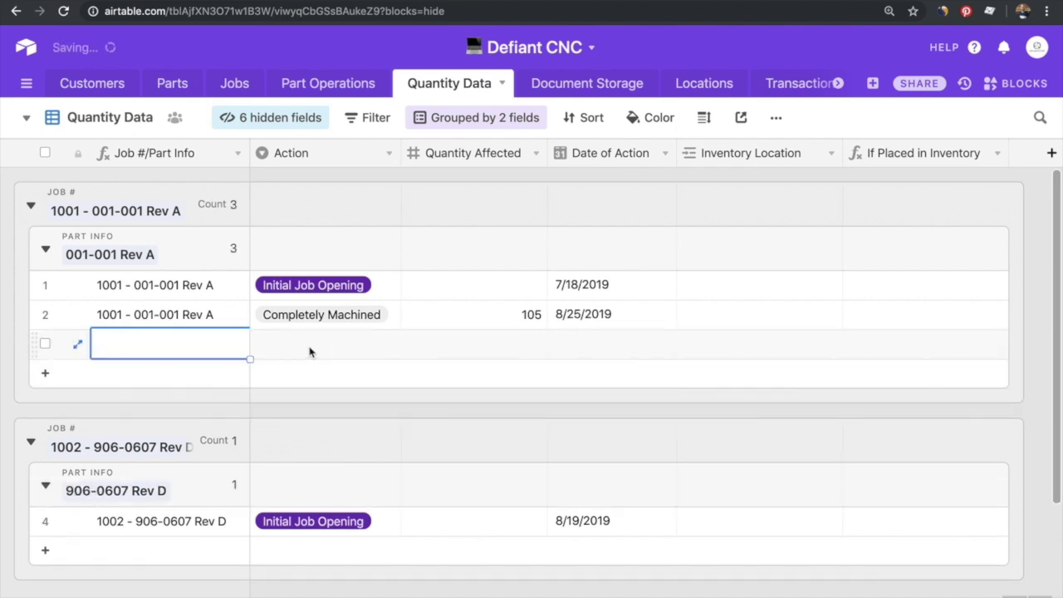
{"action": "left_click", "coordinate": [304, 352]}
{"action": "scroll", "coordinate": [351, 505], "scroll_direction": "down", "scroll_amount": 2}
{"action": "left_click", "coordinate": [326, 541]}
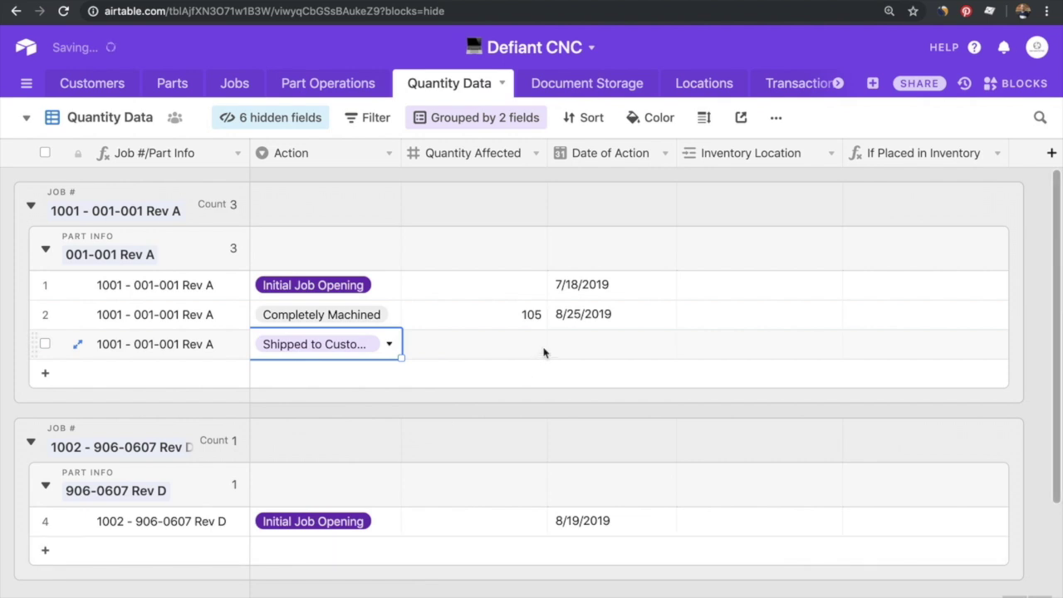
{"action": "left_click", "coordinate": [515, 355]}
{"action": "type", "text": "105"}
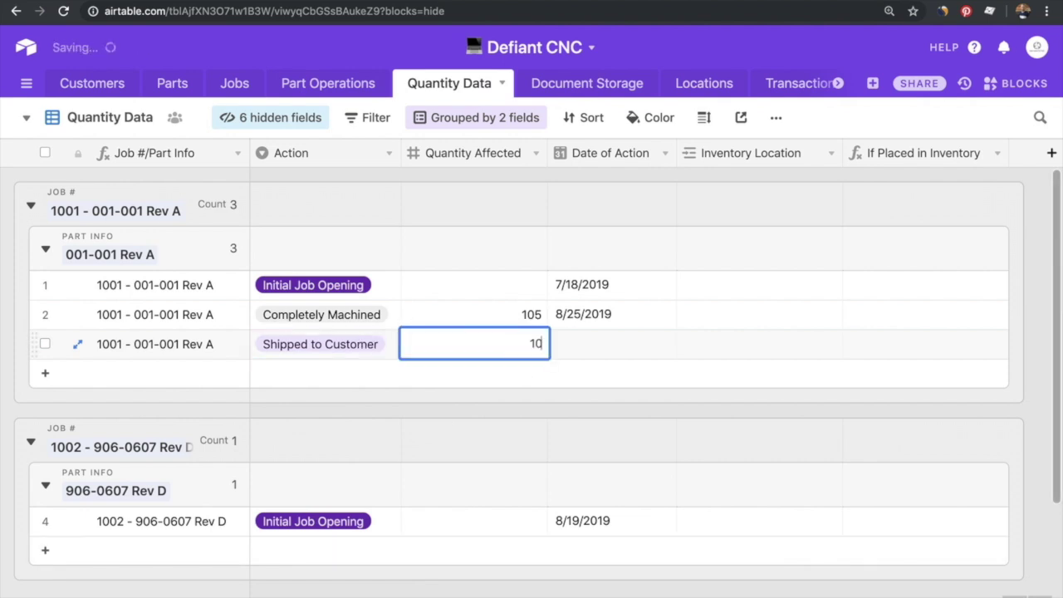
Step: Set the shipment record's date of action to 8/25/2019 and check the part's quantities in the Inventory view of the Parts table
{"action": "left_click", "coordinate": [585, 341]}
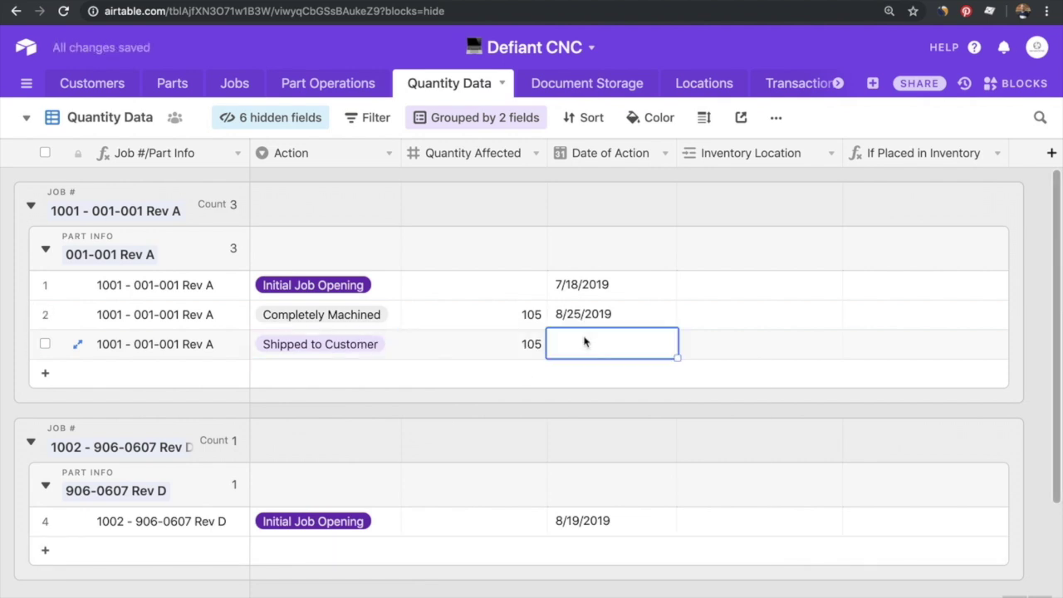
{"action": "left_click", "coordinate": [585, 340]}
{"action": "left_click", "coordinate": [568, 517]}
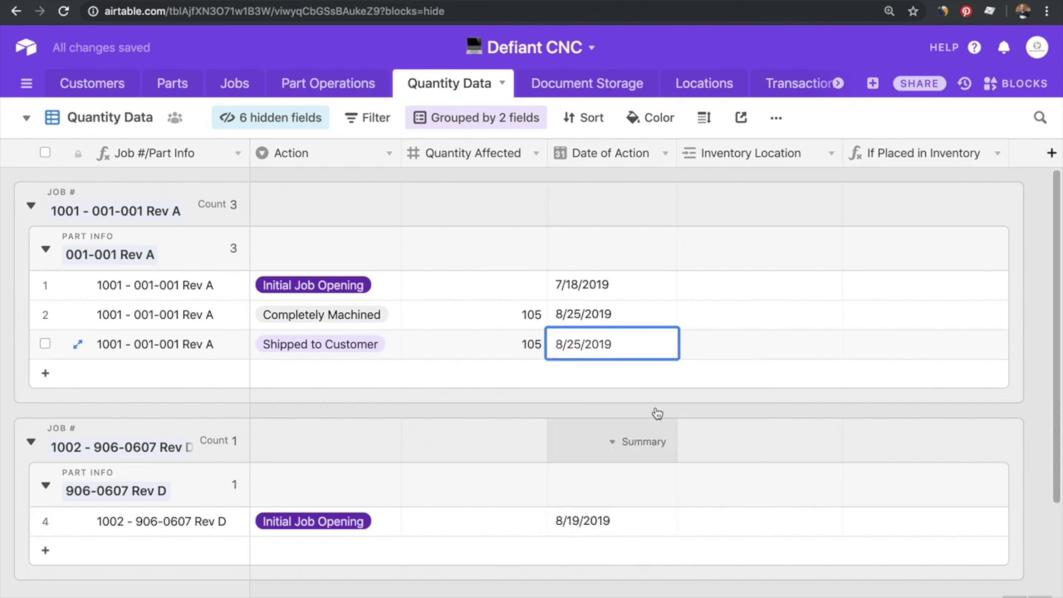
{"action": "left_click", "coordinate": [712, 317]}
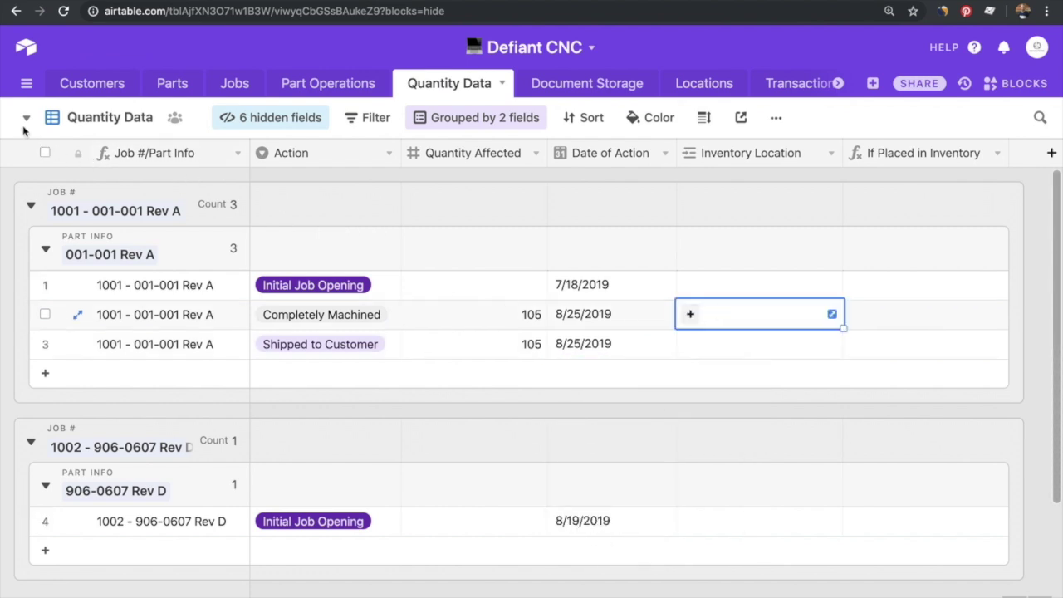
{"action": "left_click", "coordinate": [178, 81]}
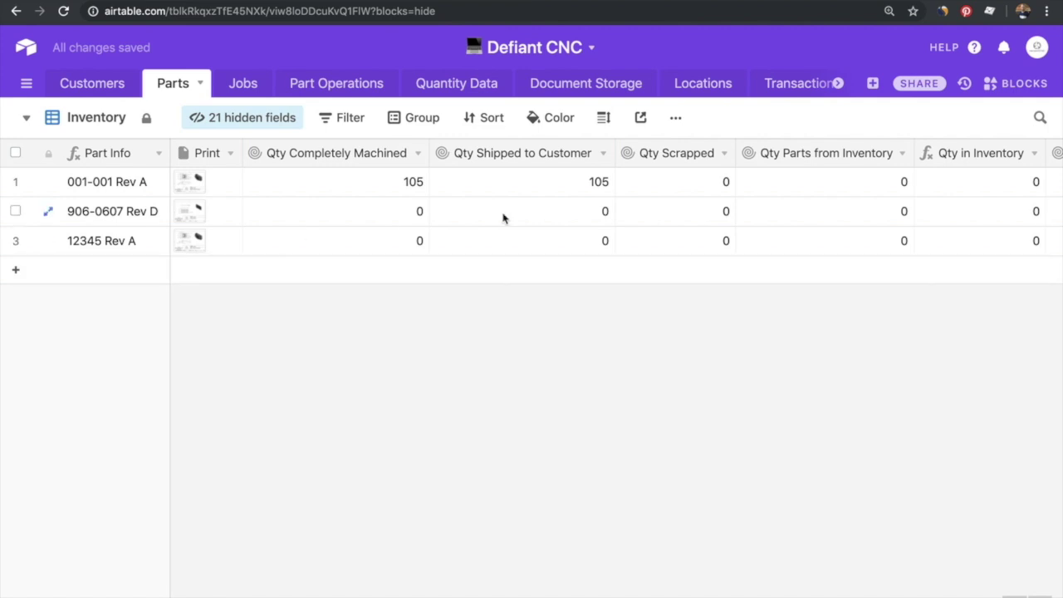